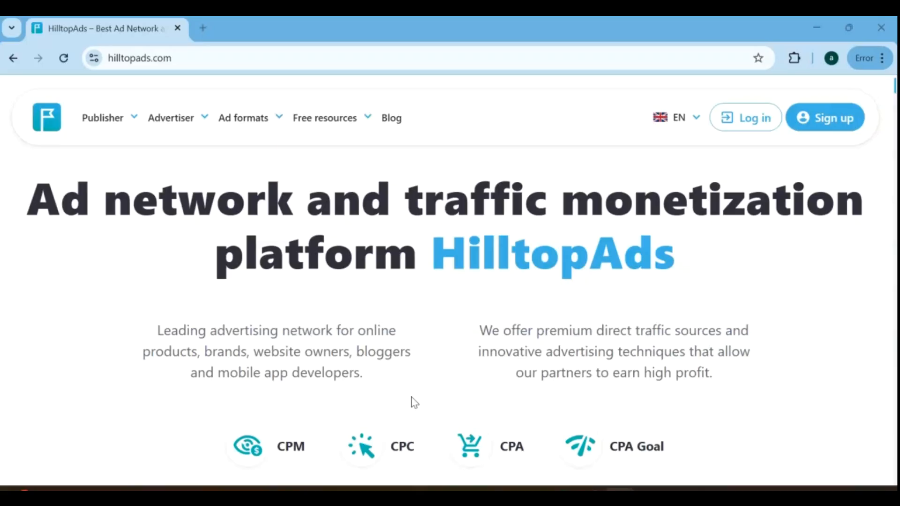
Log in to the HilltopAds publisher account.
{"action": "left_click", "coordinate": [733, 123]}
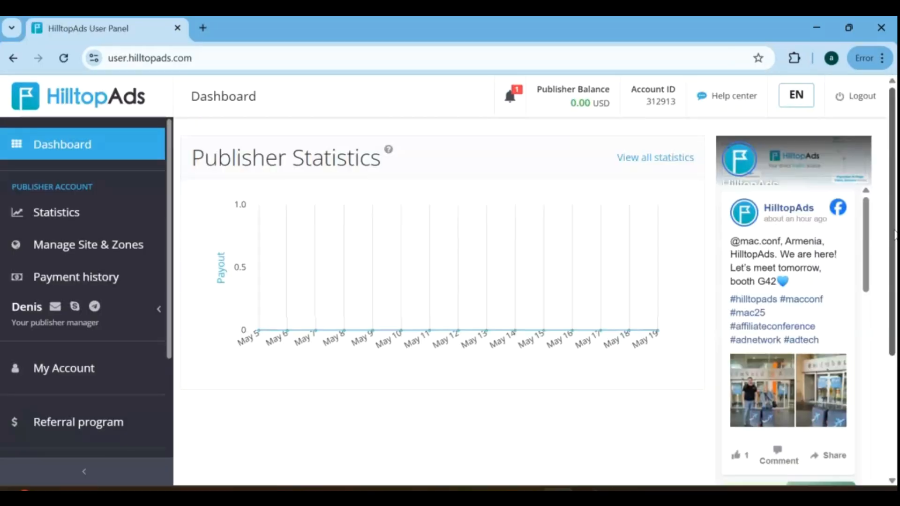
{"action": "scroll", "coordinate": [452, 396], "scroll_direction": "down", "scroll_amount": 3}
{"action": "left_click_drag", "start_coordinate": [893, 319], "coordinate": [893, 110]}
Open the list of direct links in the site and zone management area.
{"action": "left_click", "coordinate": [85, 249]}
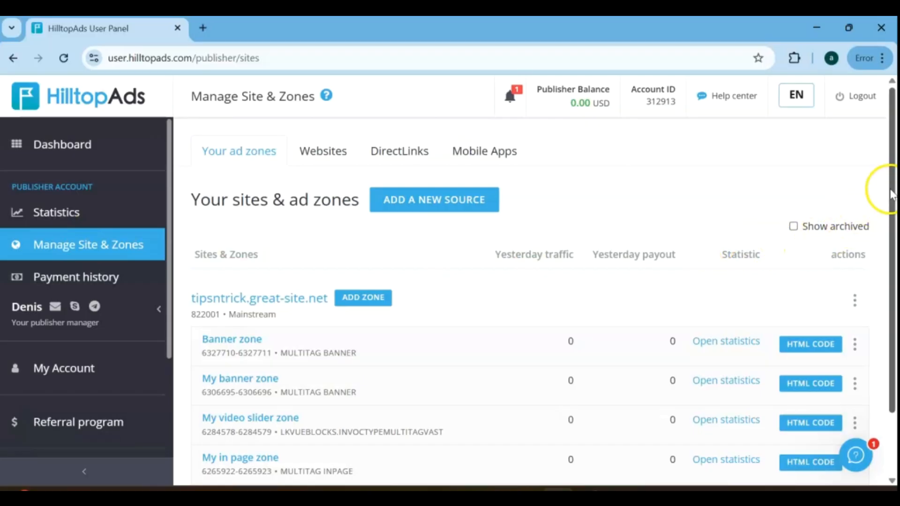
{"action": "mouse_move", "coordinate": [892, 187]}
{"action": "left_mouse_down"}
{"action": "mouse_move", "coordinate": [893, 286]}
{"action": "mouse_move", "coordinate": [894, 172]}
{"action": "left_mouse_up"}
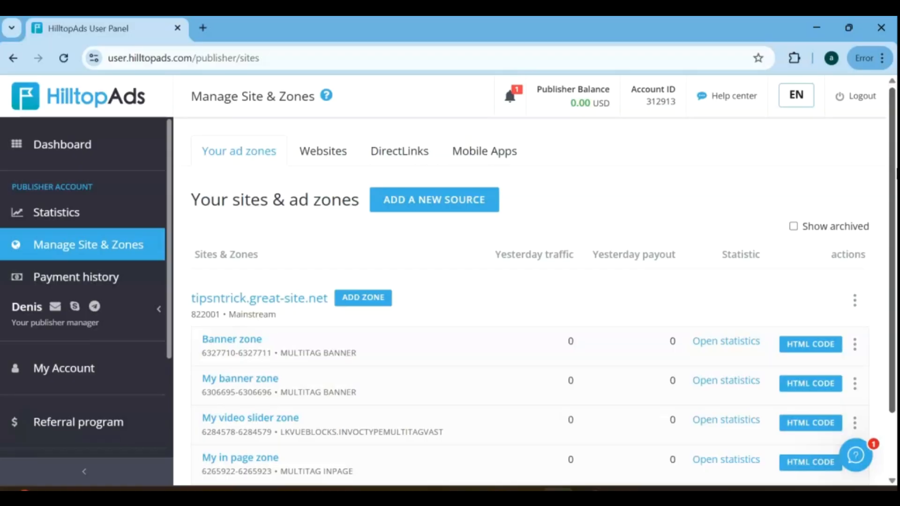
{"action": "left_click", "coordinate": [404, 152]}
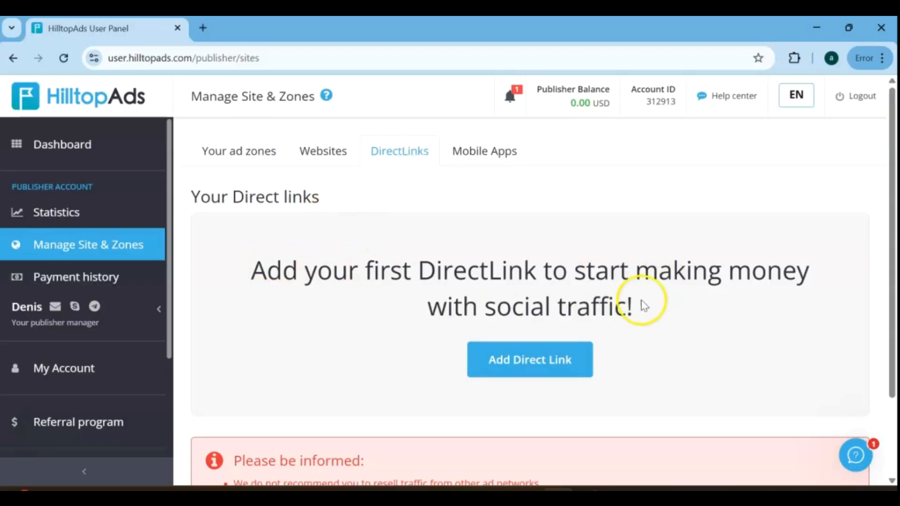
Add a direct link named "Direct link" in the Mainstream category.
{"action": "left_click", "coordinate": [553, 357]}
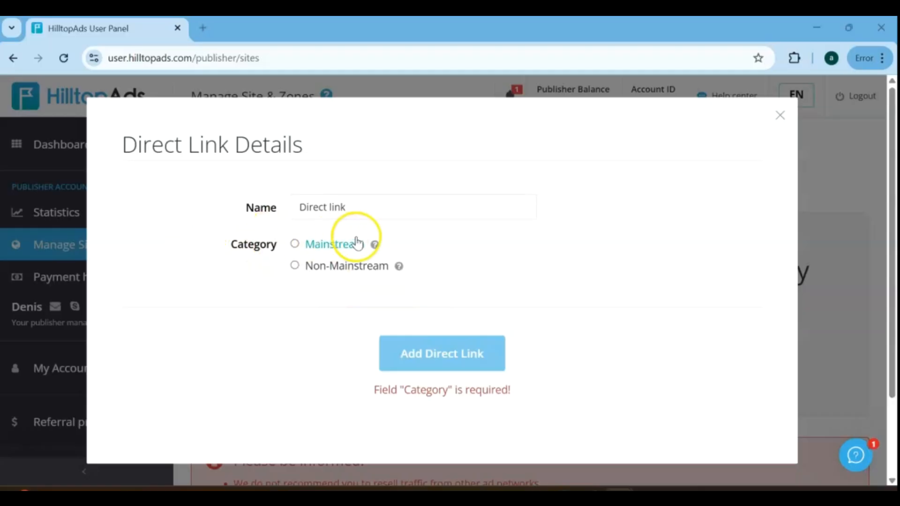
{"action": "mouse_move", "coordinate": [377, 248]}
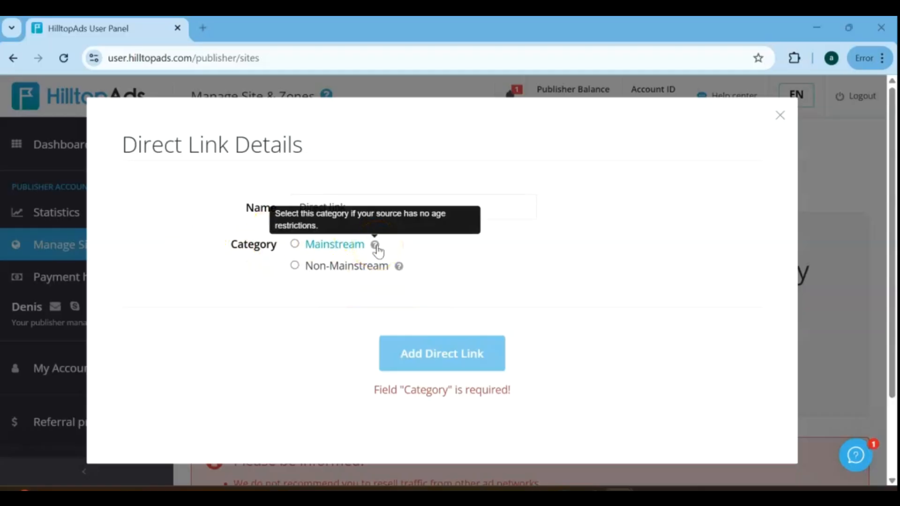
{"action": "mouse_move", "coordinate": [400, 269]}
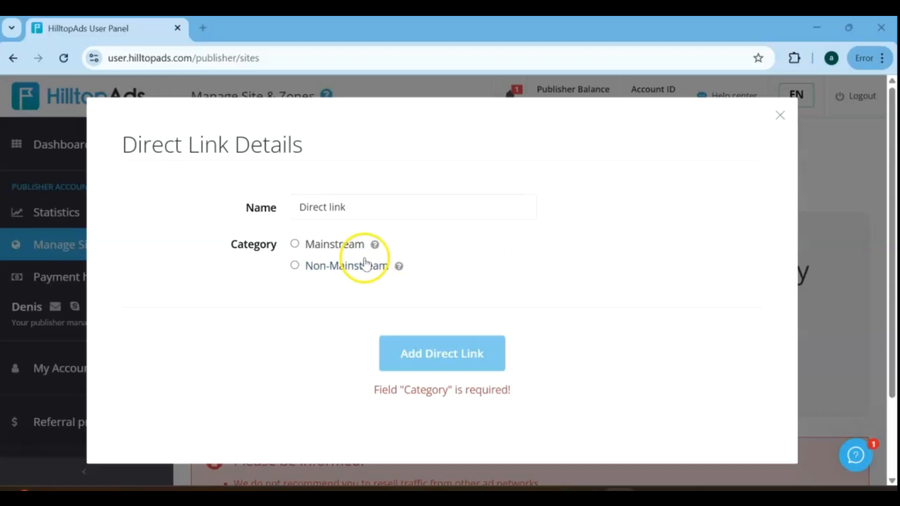
{"action": "left_click", "coordinate": [294, 243]}
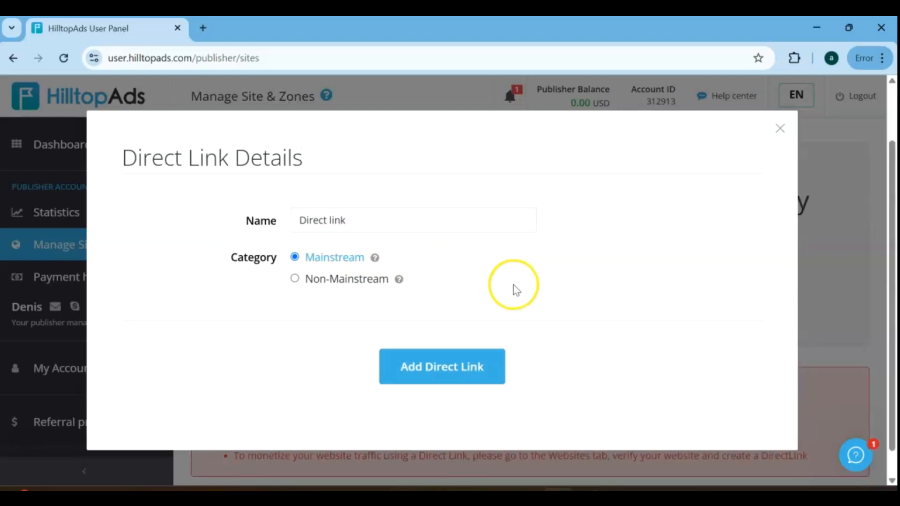
{"action": "left_click", "coordinate": [479, 369]}
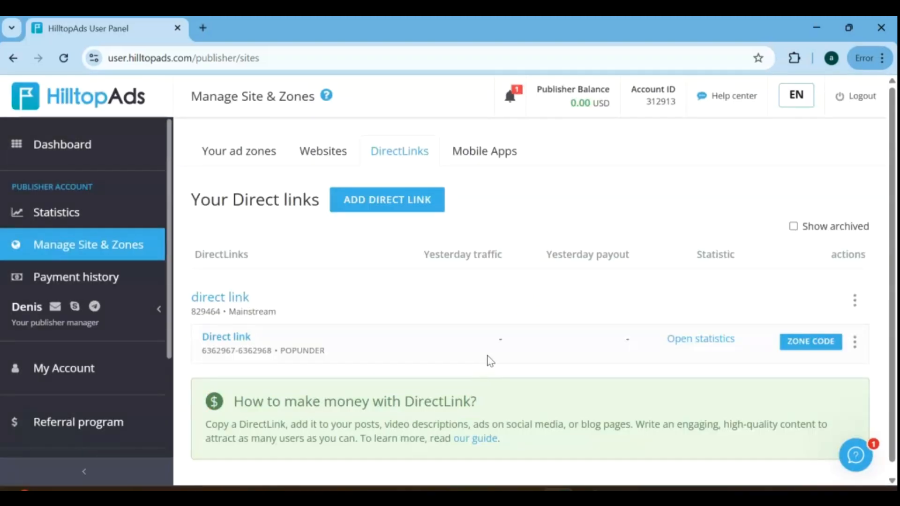
Get the zone code of the new direct link and copy its URL.
{"action": "left_click", "coordinate": [522, 311]}
{"action": "scroll", "coordinate": [525, 309], "scroll_direction": "down", "scroll_amount": 1}
{"action": "left_click", "coordinate": [528, 308]}
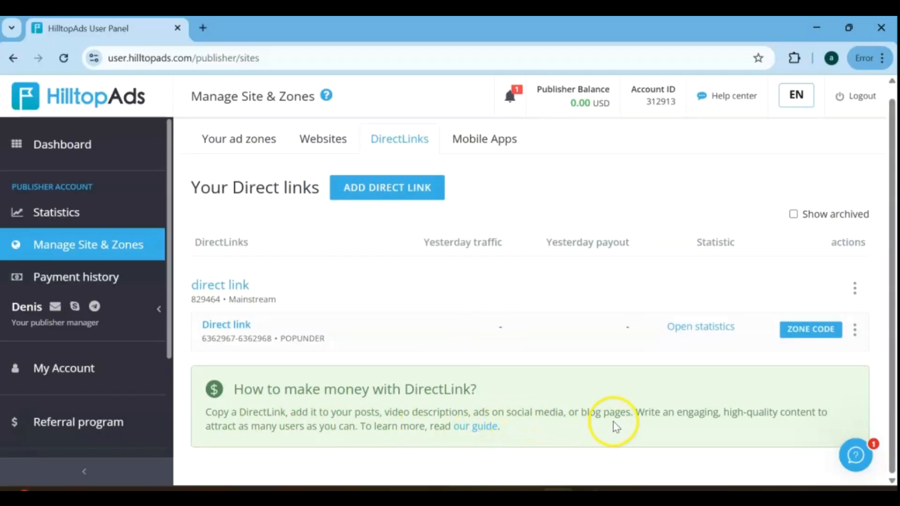
{"action": "left_click", "coordinate": [819, 331]}
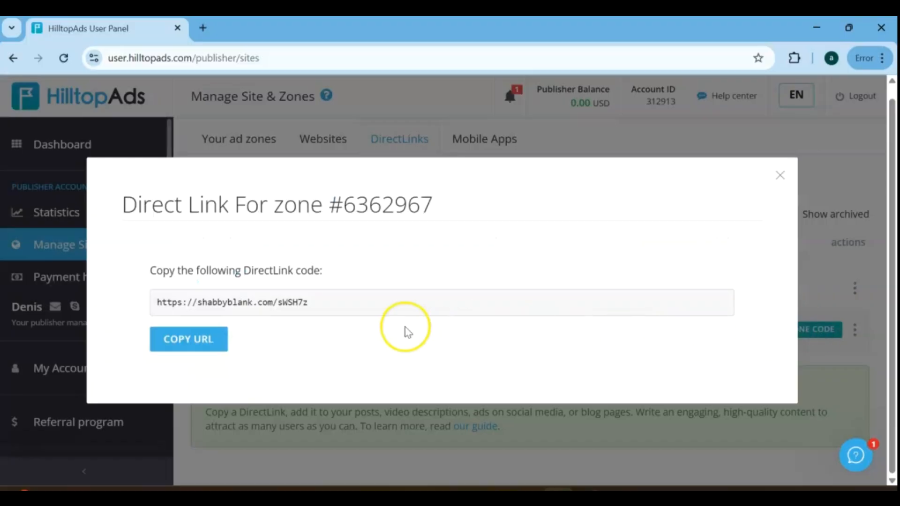
{"action": "left_click", "coordinate": [202, 343]}
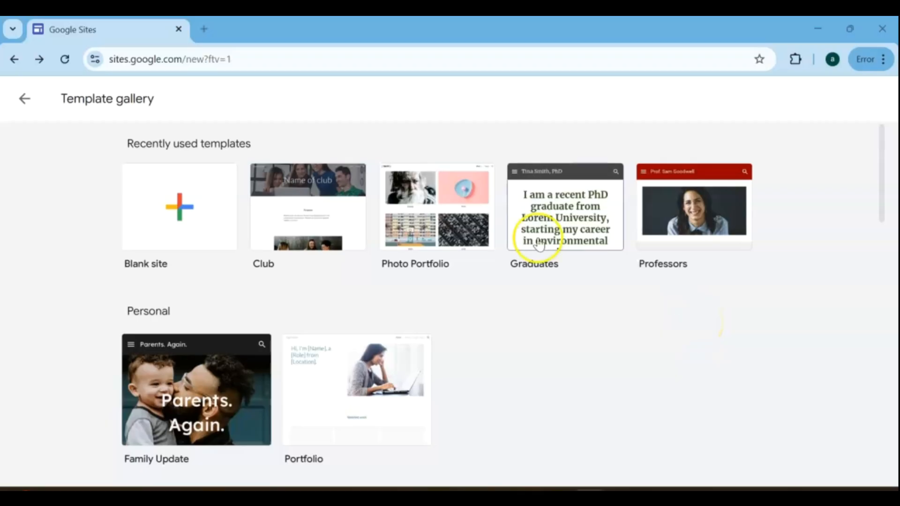
{"action": "left_click", "coordinate": [147, 62]}
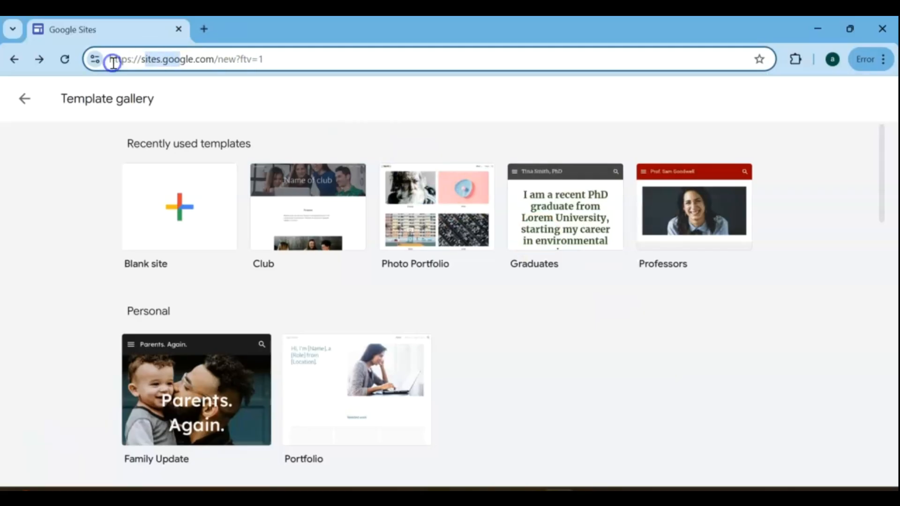
{"action": "left_click", "coordinate": [615, 338]}
{"action": "left_click_drag", "start_coordinate": [887, 169], "coordinate": [894, 124]}
{"action": "left_click", "coordinate": [192, 234]}
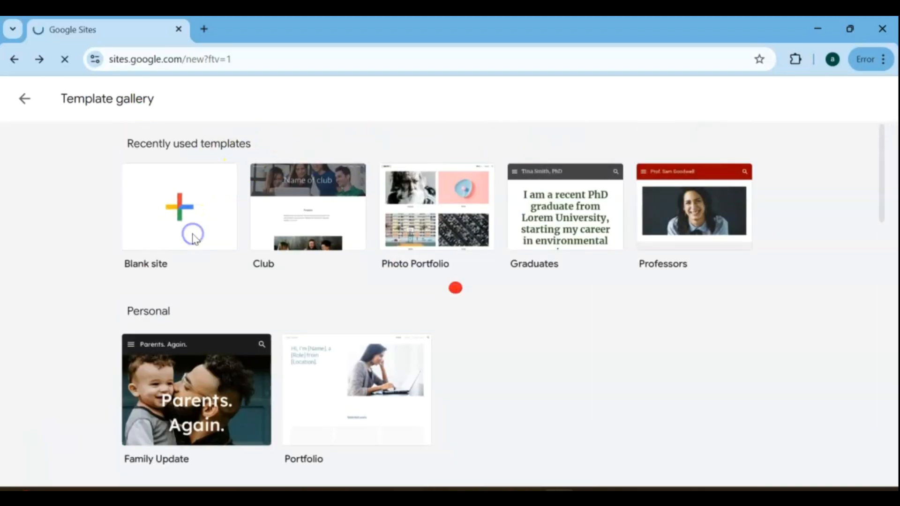
{"action": "left_click_drag", "start_coordinate": [894, 265], "coordinate": [895, 178]}
{"action": "left_click", "coordinate": [878, 140]}
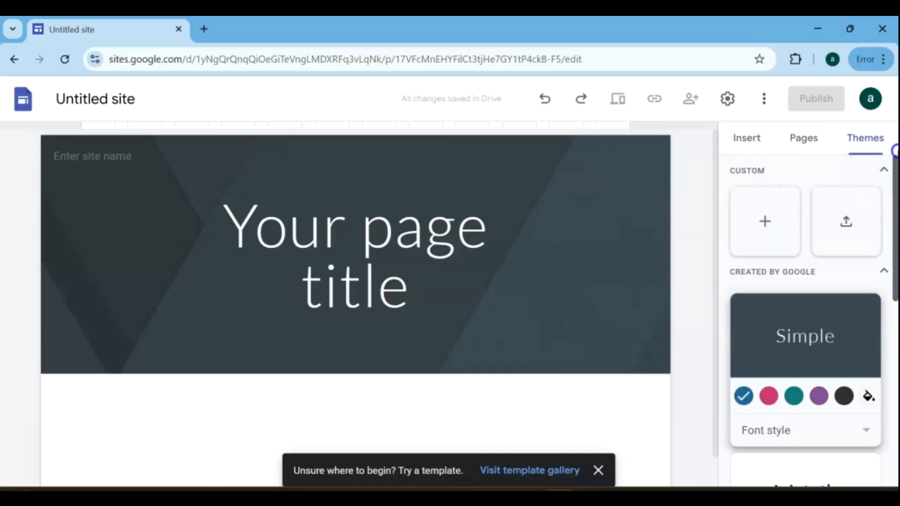
{"action": "left_click", "coordinate": [804, 138]}
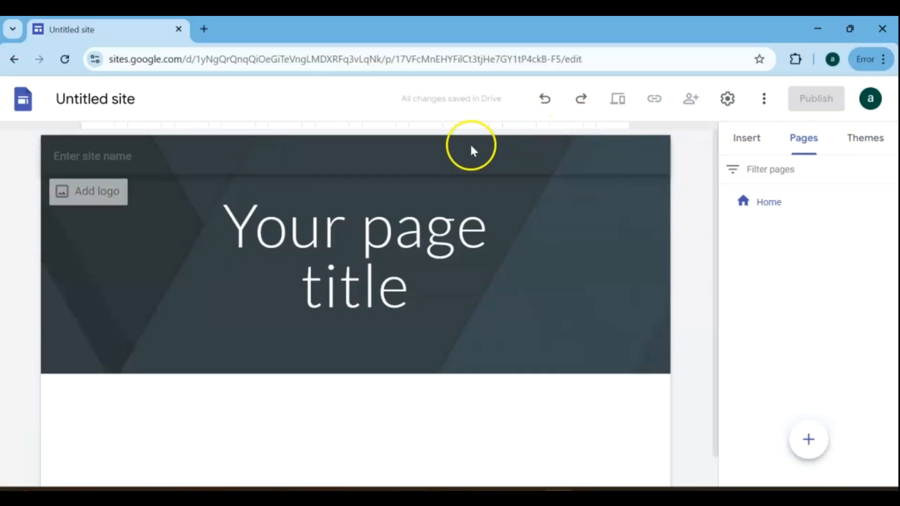
{"action": "left_click", "coordinate": [15, 59]}
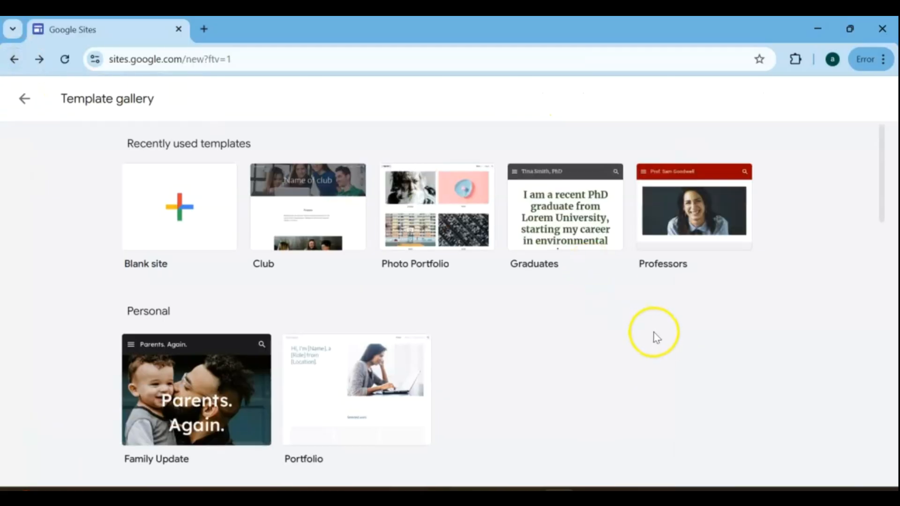
Create a site from the Club template and delete its Events and About pages.
{"action": "left_click", "coordinate": [298, 199]}
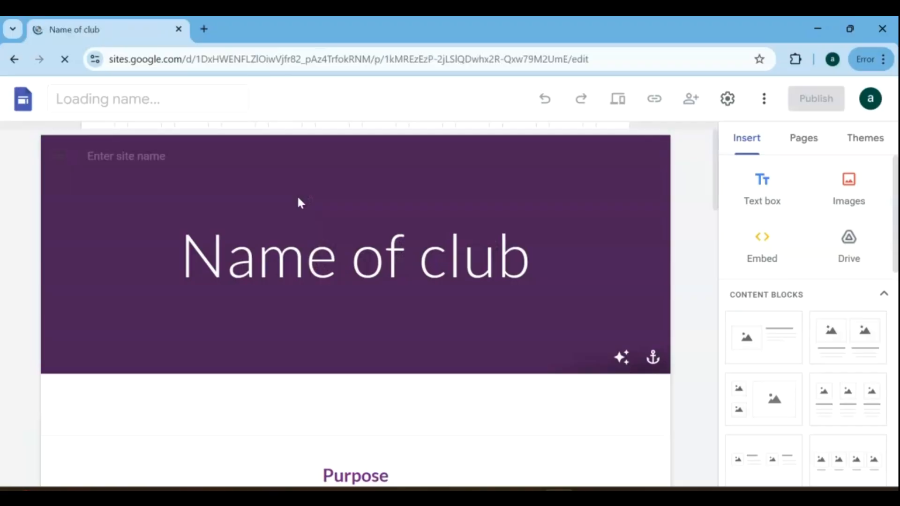
{"action": "left_click", "coordinate": [639, 244]}
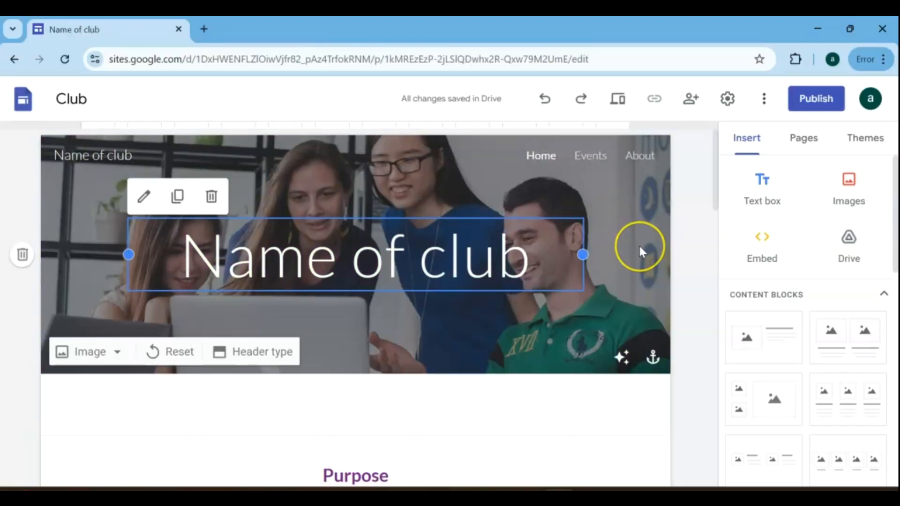
{"action": "left_click", "coordinate": [800, 146]}
{"action": "left_click", "coordinate": [889, 235]}
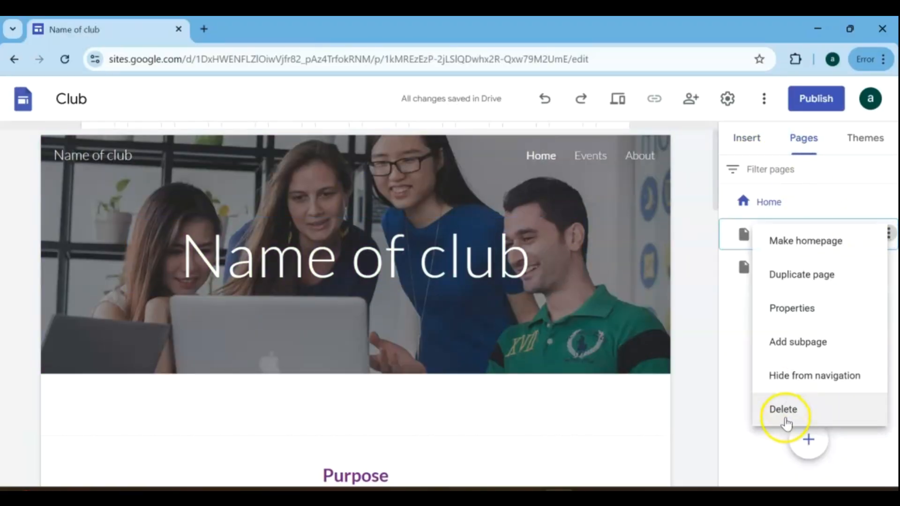
{"action": "left_click", "coordinate": [781, 409]}
{"action": "left_click", "coordinate": [888, 237]}
{"action": "left_click", "coordinate": [789, 408]}
Replace the header title "Name of club" with "How to monetize Social Traffic using a Direct Link?".
{"action": "left_click", "coordinate": [392, 266]}
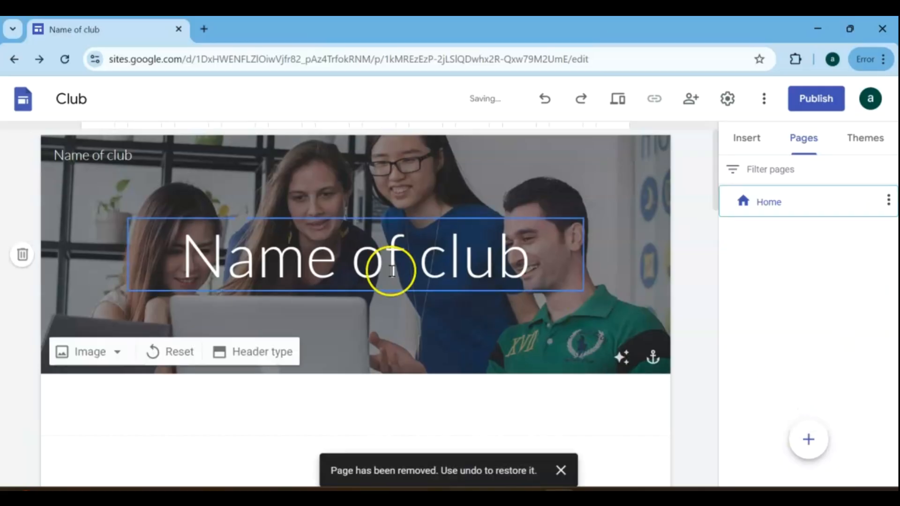
{"action": "triple_click", "coordinate": [326, 248]}
{"action": "type", "text": "How to monetize Social Traffic using a Direct Link?"}
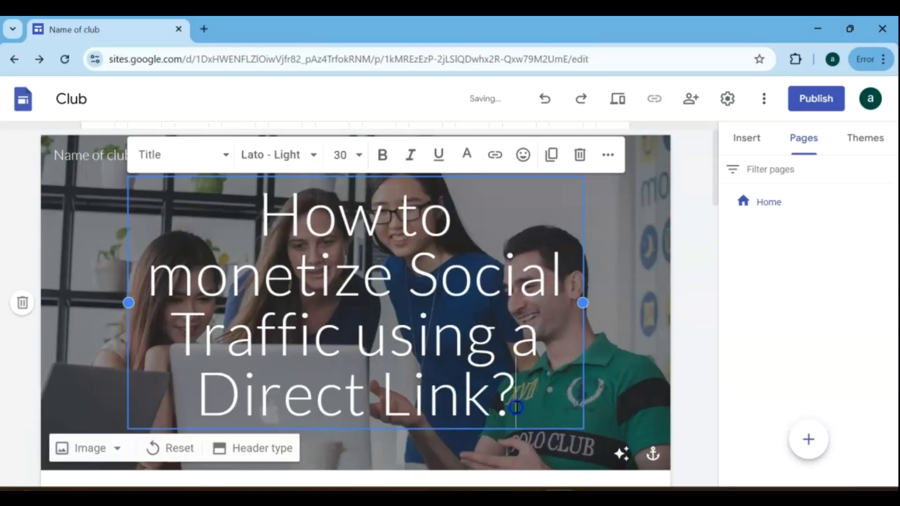
Apply the Heading style to the header title and break its line before "a Direct Link?".
{"action": "left_click_drag", "start_coordinate": [516, 406], "coordinate": [202, 209]}
{"action": "left_click", "coordinate": [356, 154]}
{"action": "left_click", "coordinate": [339, 461]}
{"action": "left_click", "coordinate": [225, 165]}
{"action": "left_click", "coordinate": [187, 270]}
{"action": "left_click", "coordinate": [497, 239]}
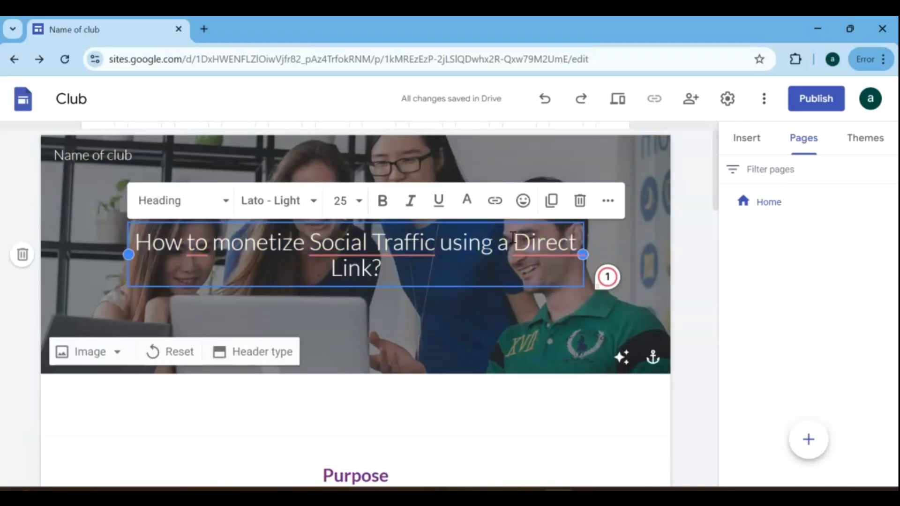
{"action": "key", "text": "Return"}
{"action": "left_click", "coordinate": [693, 207]}
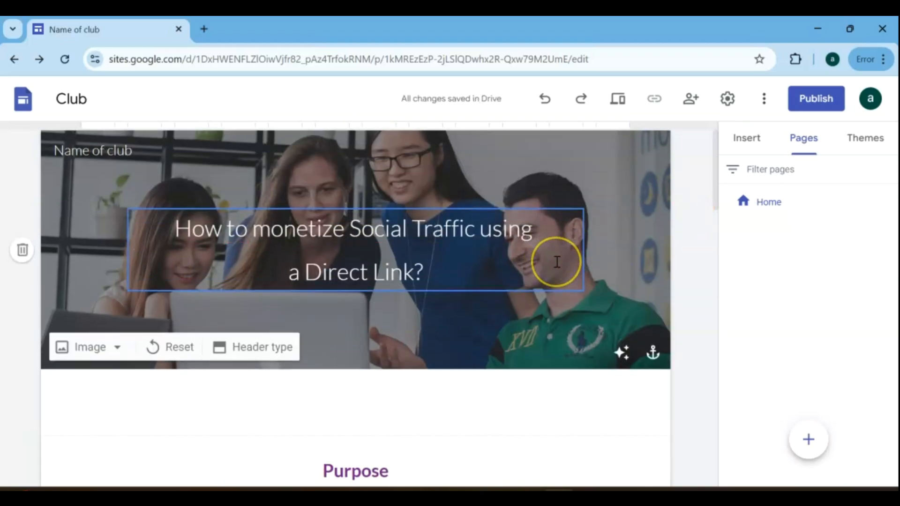
Delete the captioned image below the Purpose text together with the empty section it leaves.
{"action": "scroll", "coordinate": [557, 263], "scroll_direction": "down", "scroll_amount": 5}
{"action": "scroll", "coordinate": [366, 265], "scroll_direction": "down", "scroll_amount": 5}
{"action": "scroll", "coordinate": [365, 270], "scroll_direction": "down", "scroll_amount": 2}
{"action": "left_click", "coordinate": [416, 220]}
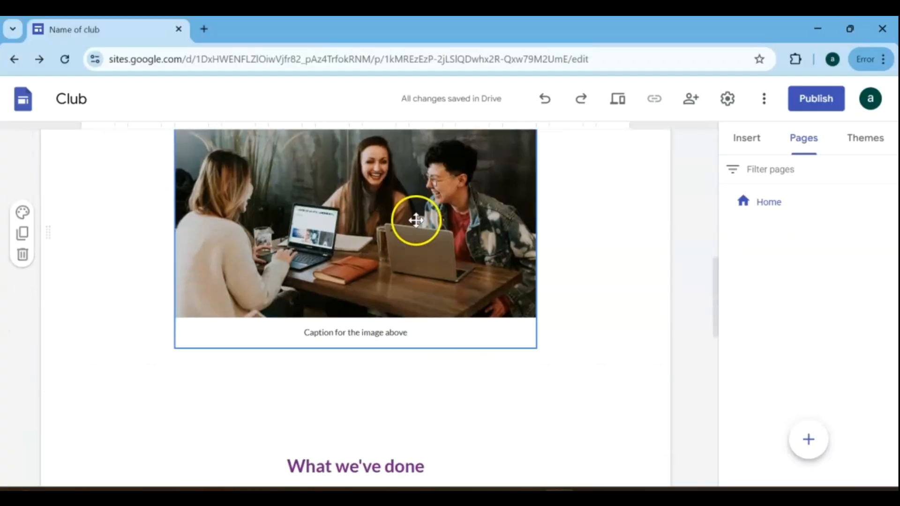
{"action": "key", "text": "Delete"}
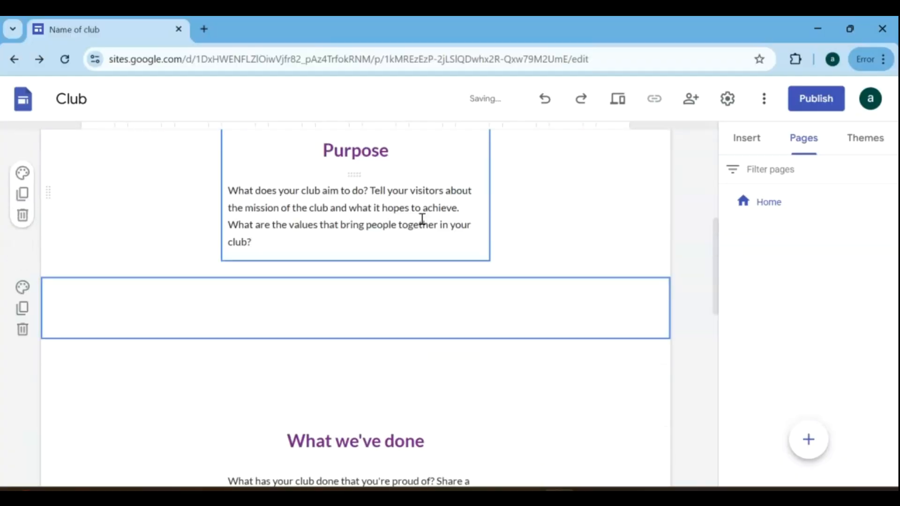
{"action": "left_click", "coordinate": [26, 334]}
Replace the Purpose paragraph with the pasted HilltopAds publishers text and widen its text box on both sides.
{"action": "triple_click", "coordinate": [437, 341]}
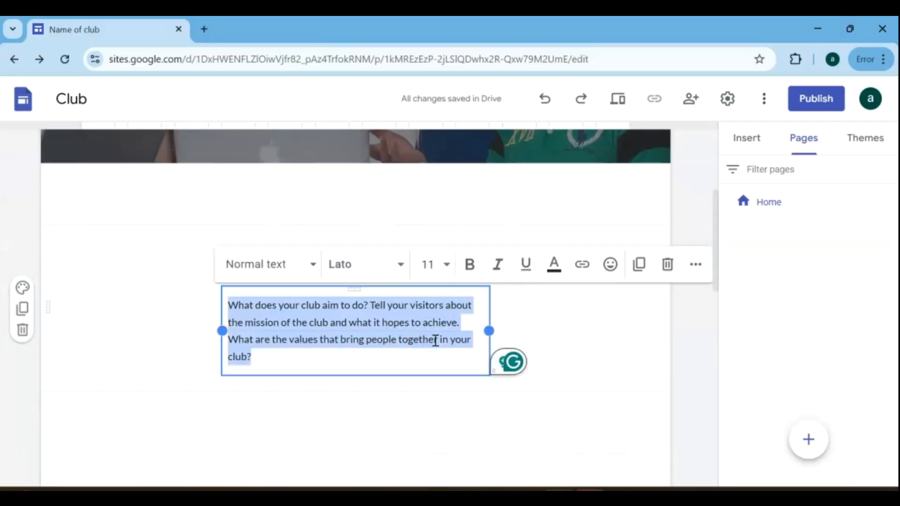
{"action": "type", "text": "HilltopAds publishers can successfully monetize their website traffic by placing popunder, in-page push or video ads on their website. And even if you do not have your own source of traffic, there is still an opportunity to earn money. Direct/Smart link comes to the rescue."}
{"action": "left_click_drag", "start_coordinate": [489, 353], "coordinate": [583, 347]}
{"action": "left_click_drag", "start_coordinate": [223, 344], "coordinate": [169, 354]}
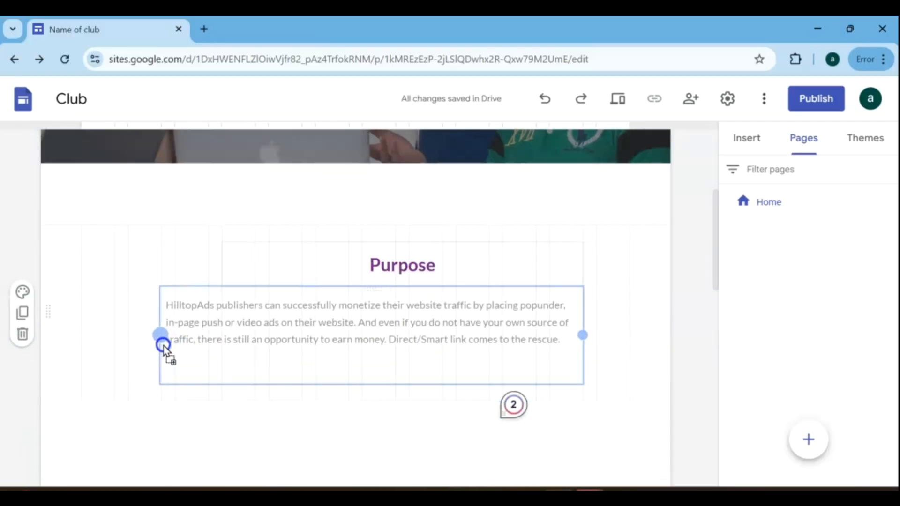
Left-align the Purpose heading and change its text to "Direct Link".
{"action": "left_click", "coordinate": [401, 265]}
{"action": "left_click", "coordinate": [655, 221]}
{"action": "left_click", "coordinate": [478, 255]}
{"action": "left_click", "coordinate": [481, 292]}
{"action": "left_click", "coordinate": [254, 273]}
{"action": "left_click_drag", "start_coordinate": [253, 272], "coordinate": [173, 264]}
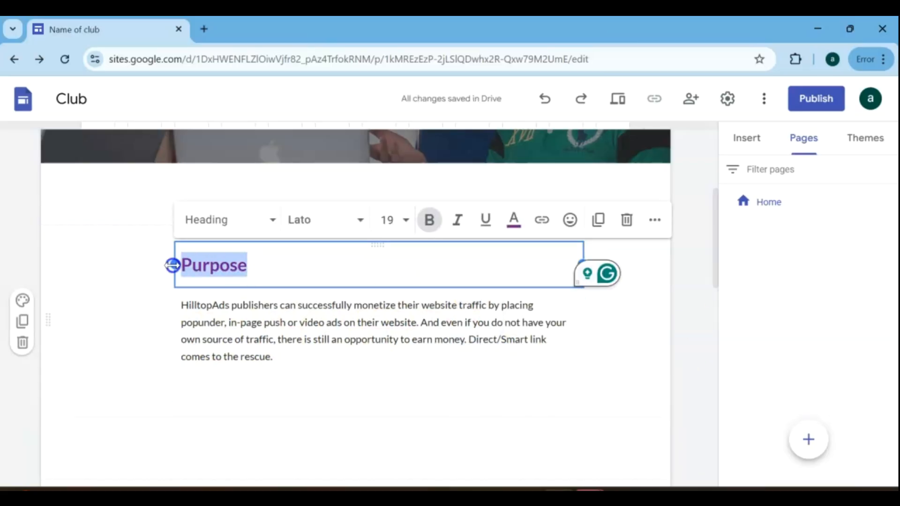
{"action": "type", "text": "Direct Link"}
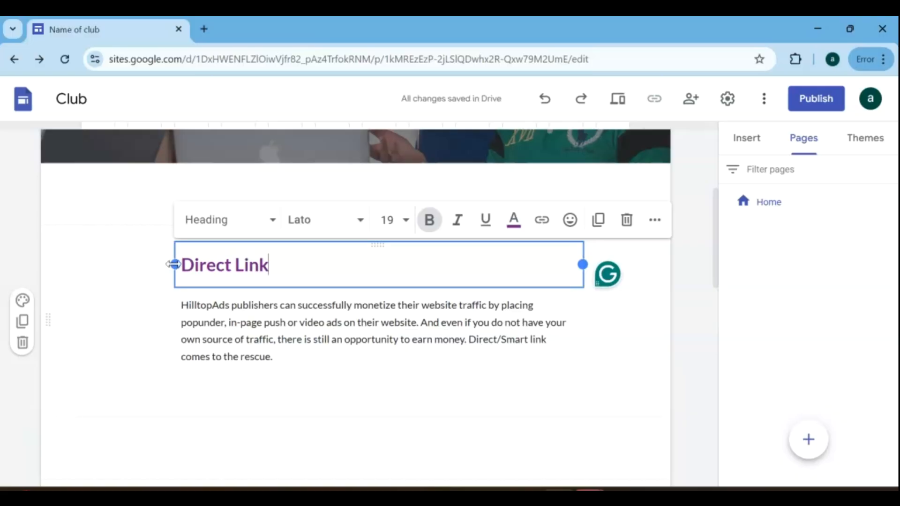
Replace the paragraph under "What we've done" with the pasted five-step monetization guide and delete the empty section above that heading.
{"action": "left_click", "coordinate": [482, 386]}
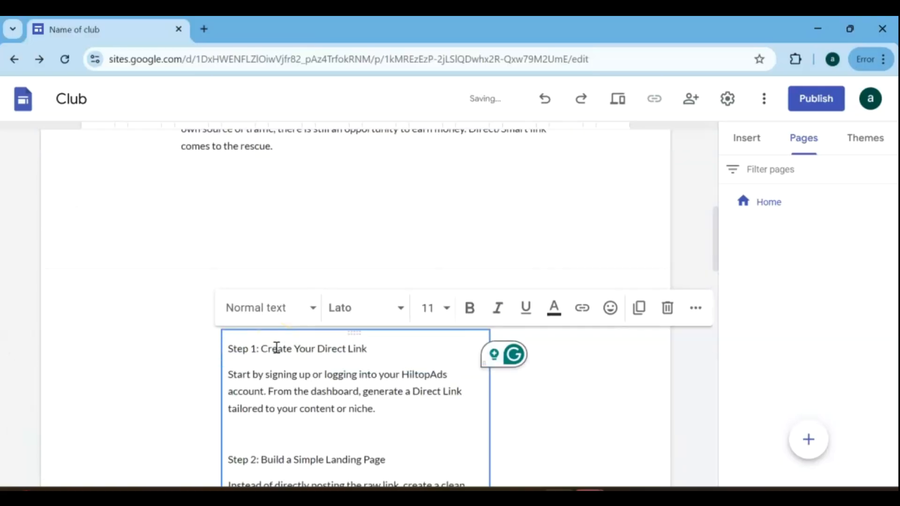
{"action": "scroll", "coordinate": [526, 362], "scroll_direction": "down", "scroll_amount": 10}
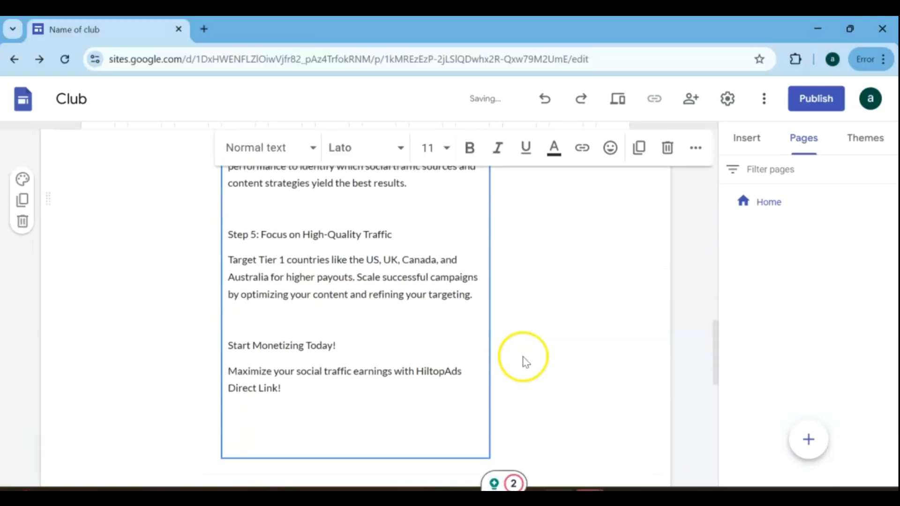
{"action": "scroll", "coordinate": [525, 363], "scroll_direction": "up", "scroll_amount": 10}
{"action": "scroll", "coordinate": [563, 337], "scroll_direction": "down", "scroll_amount": 4}
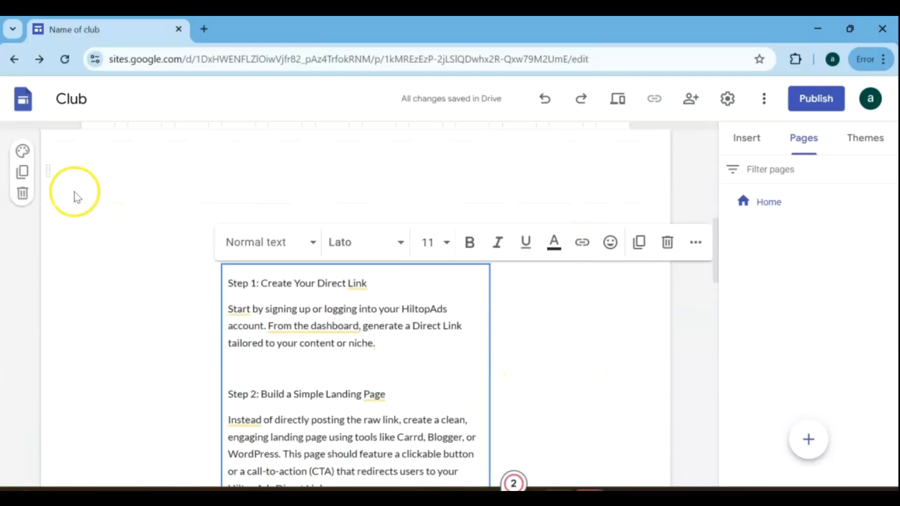
{"action": "left_click", "coordinate": [22, 194]}
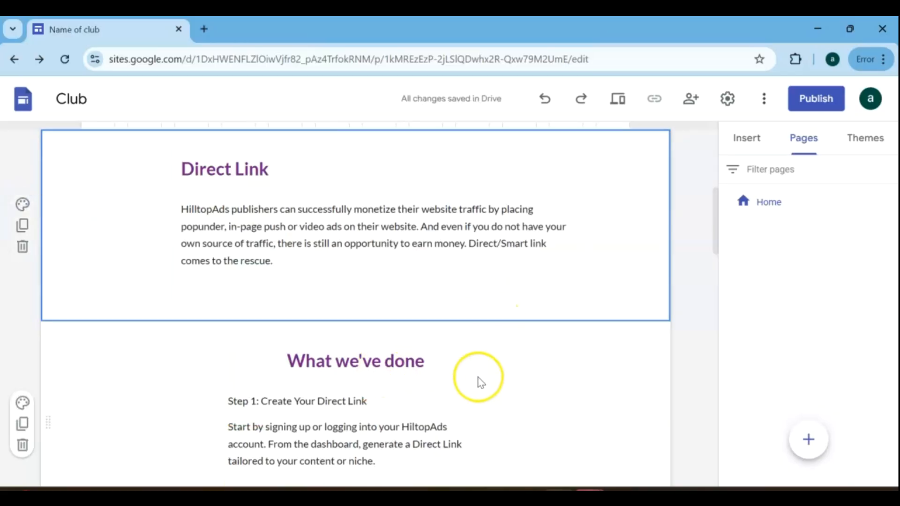
Left-align the "What we've done" heading above the step-by-step guide.
{"action": "left_click", "coordinate": [396, 370]}
{"action": "left_click", "coordinate": [695, 316]}
{"action": "left_click", "coordinate": [533, 352]}
{"action": "left_click", "coordinate": [518, 386]}
{"action": "scroll", "coordinate": [694, 417], "scroll_direction": "down", "scroll_amount": 5}
{"action": "scroll", "coordinate": [693, 417], "scroll_direction": "down", "scroll_amount": 3}
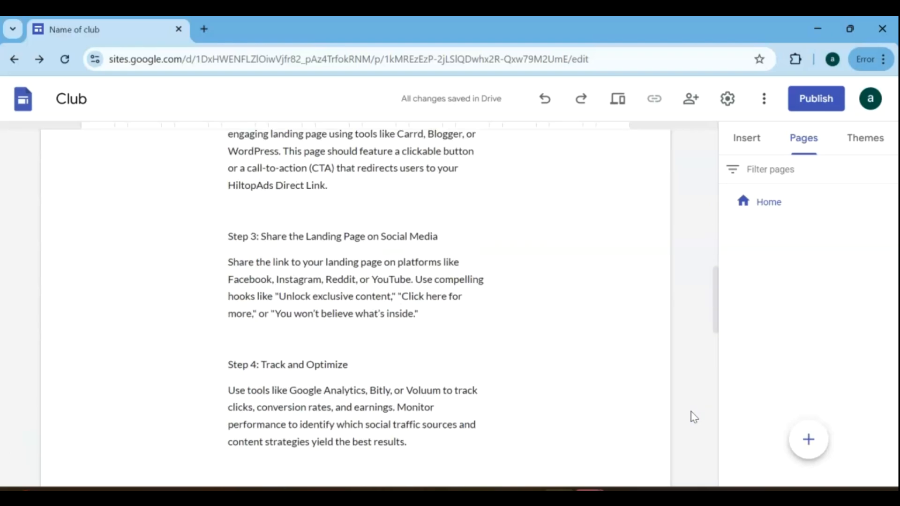
Widen the text box holding the step-by-step guide on both sides of the page.
{"action": "left_click", "coordinate": [382, 268]}
{"action": "scroll", "coordinate": [522, 334], "scroll_direction": "up", "scroll_amount": 2}
{"action": "scroll", "coordinate": [489, 460], "scroll_direction": "down", "scroll_amount": 2}
{"action": "left_click_drag", "start_coordinate": [490, 339], "coordinate": [536, 335]}
{"action": "left_click_drag", "start_coordinate": [222, 317], "coordinate": [161, 311]}
{"action": "mouse_move", "coordinate": [537, 297]}
{"action": "left_mouse_down"}
{"action": "mouse_move", "coordinate": [553, 298]}
{"action": "mouse_move", "coordinate": [540, 297]}
{"action": "left_mouse_up"}
{"action": "left_click", "coordinate": [603, 265]}
{"action": "scroll", "coordinate": [603, 266], "scroll_direction": "up", "scroll_amount": 4}
{"action": "scroll", "coordinate": [543, 278], "scroll_direction": "down", "scroll_amount": 7}
Embed the YouTube video "HilltopAds 2025 Update: Game-Changing New Mobile Banner Ad Format for Publishers" in the video placeholder using its pasted link.
{"action": "scroll", "coordinate": [544, 278], "scroll_direction": "down", "scroll_amount": 5}
{"action": "left_click", "coordinate": [446, 331]}
{"action": "left_click", "coordinate": [327, 363]}
{"action": "left_click", "coordinate": [304, 356]}
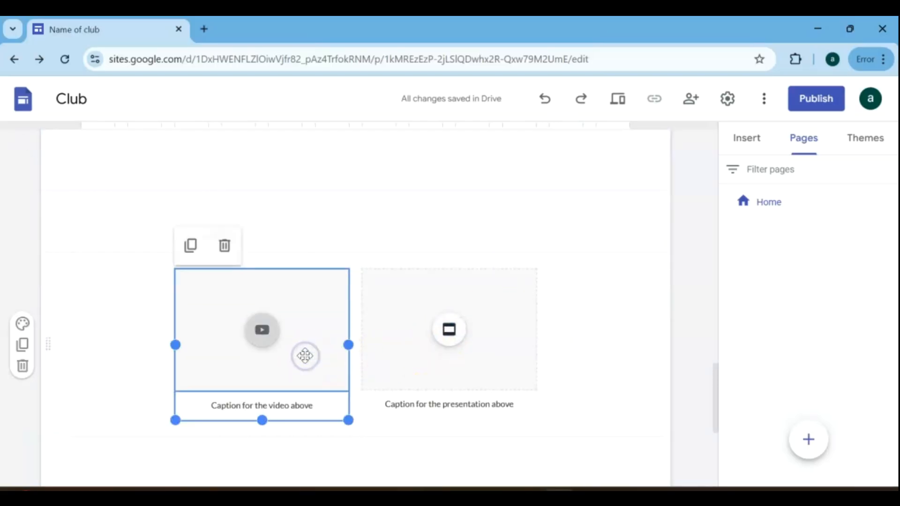
{"action": "left_click", "coordinate": [264, 347]}
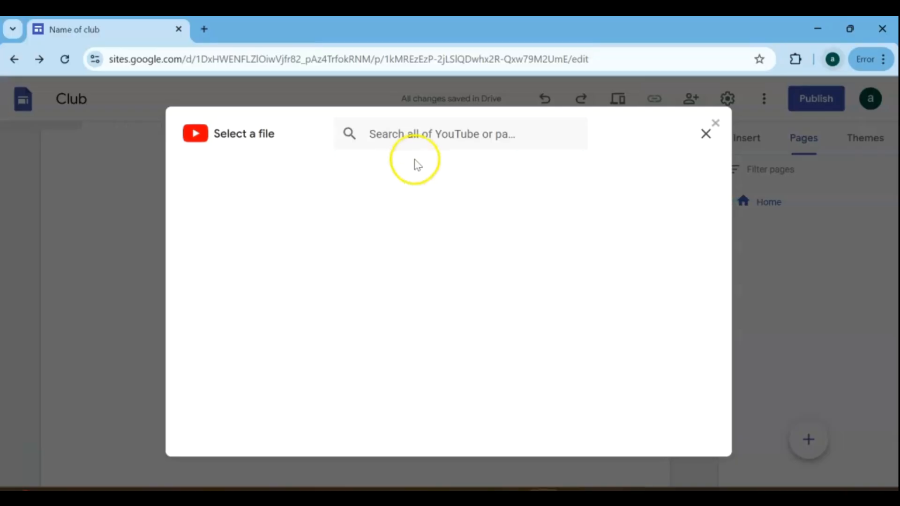
{"action": "left_click", "coordinate": [428, 136]}
{"action": "key", "text": "ctrl+v"}
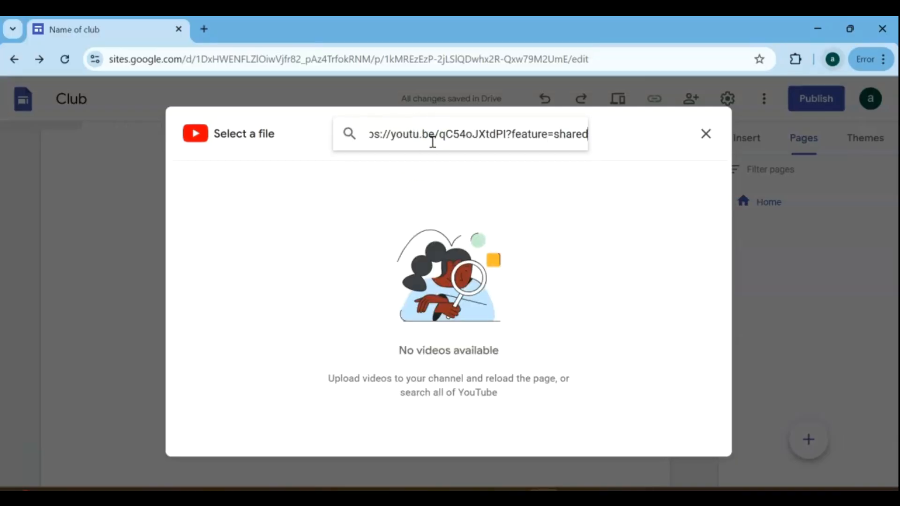
{"action": "key", "text": "Return"}
{"action": "left_click", "coordinate": [478, 240]}
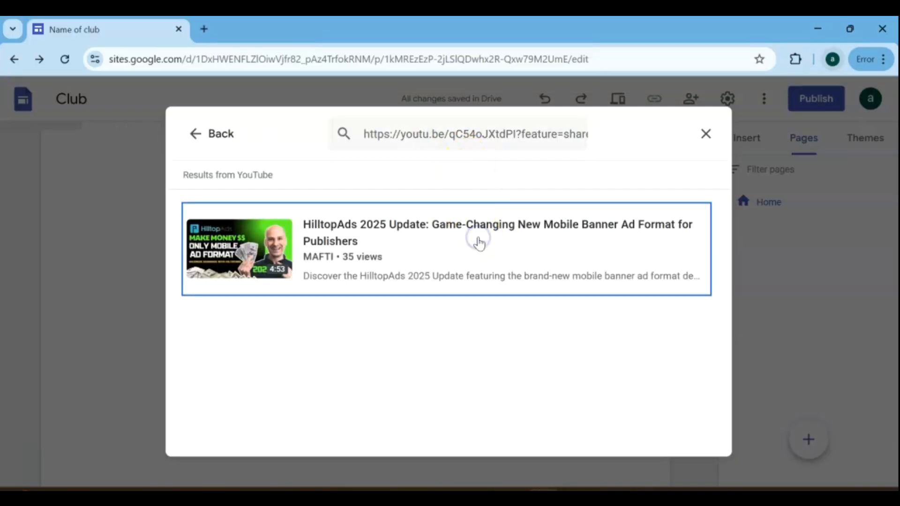
{"action": "left_click", "coordinate": [689, 437]}
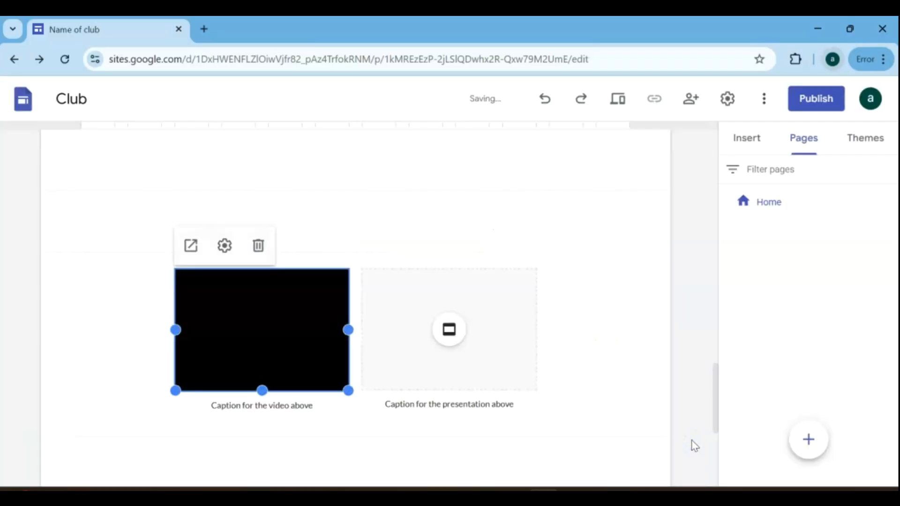
Remove the presentation placeholder beside the video and enlarge the video to fill the width of both columns.
{"action": "left_click", "coordinate": [449, 329]}
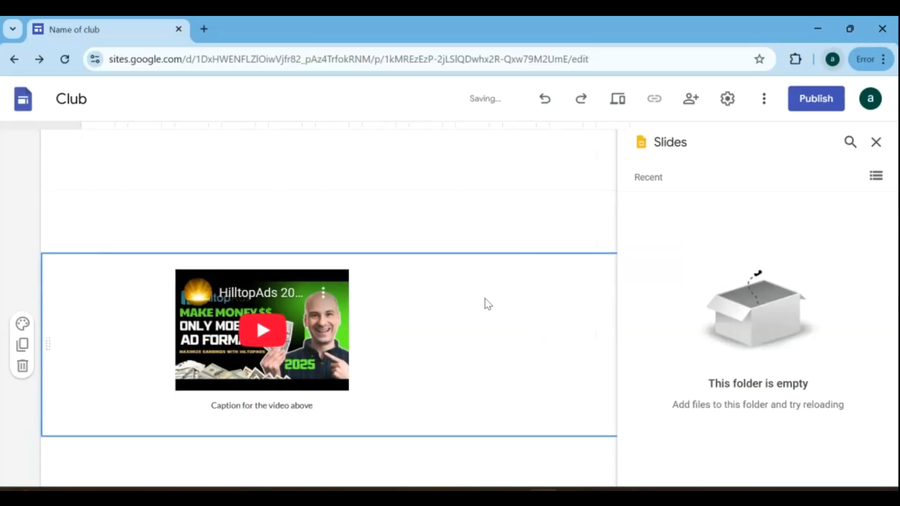
{"action": "left_click_drag", "start_coordinate": [349, 347], "coordinate": [550, 297]}
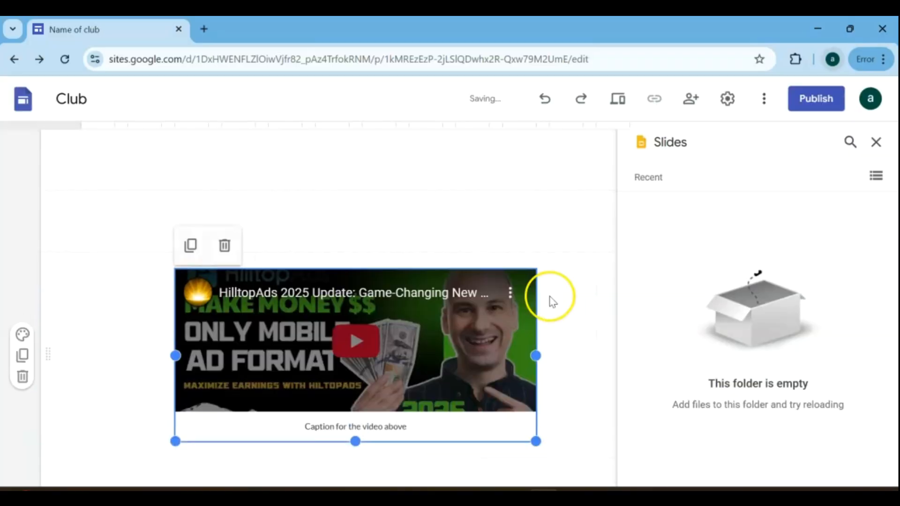
{"action": "scroll", "coordinate": [550, 300], "scroll_direction": "down", "scroll_amount": 1}
{"action": "left_click_drag", "start_coordinate": [356, 394], "coordinate": [356, 454]}
{"action": "left_click", "coordinate": [583, 256]}
Replace the caption below the video with "Watch the steps here".
{"action": "scroll", "coordinate": [583, 256], "scroll_direction": "down", "scroll_amount": 4}
{"action": "left_click", "coordinate": [431, 237]}
{"action": "left_click_drag", "start_coordinate": [412, 227], "coordinate": [307, 227]}
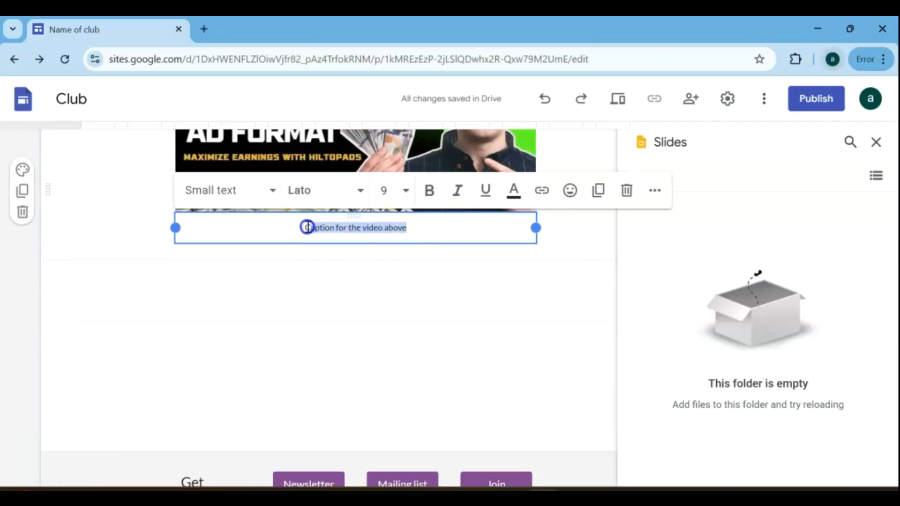
{"action": "type", "text": "Watch the steps here"}
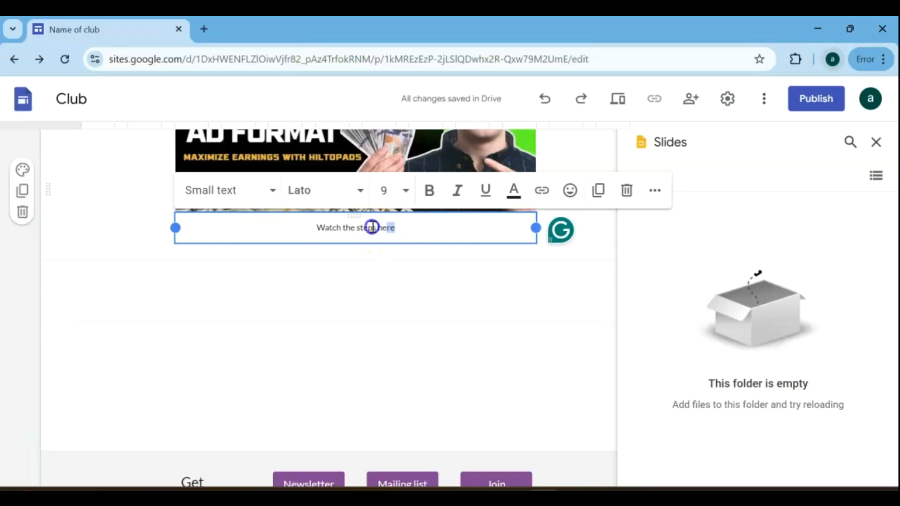
{"action": "left_click_drag", "start_coordinate": [372, 228], "coordinate": [316, 222]}
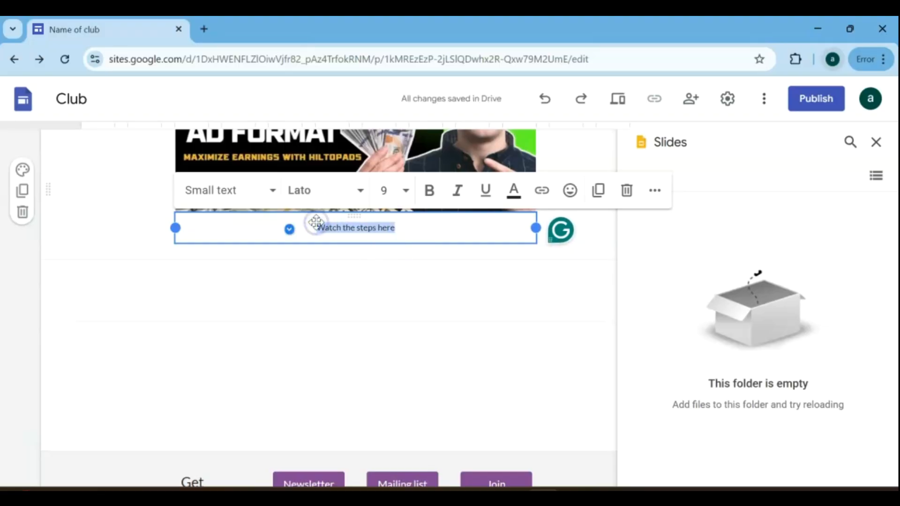
{"action": "left_click", "coordinate": [541, 191]}
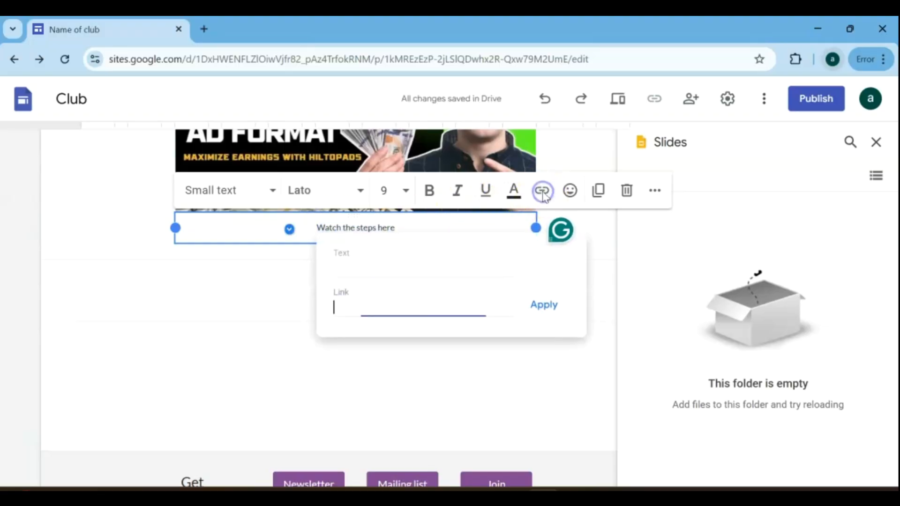
{"action": "type", "text": "https://shabbyblank.com/sWSH7z"}
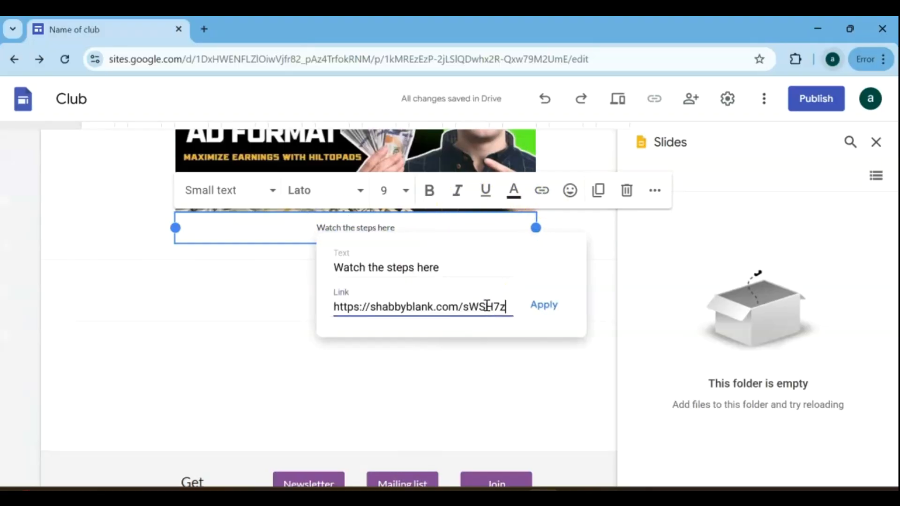
{"action": "left_click", "coordinate": [534, 308]}
{"action": "left_click", "coordinate": [528, 314]}
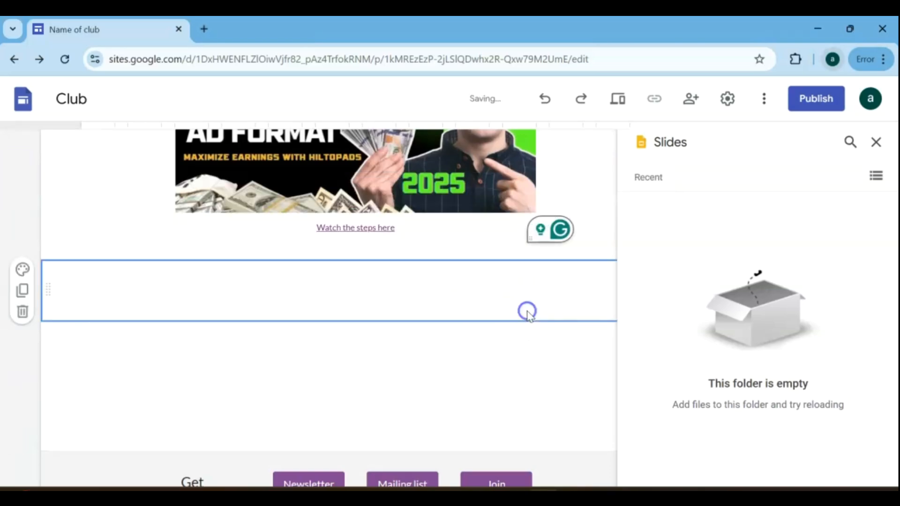
Make the linked "Watch the steps here" caption bold and set its font size to 12.
{"action": "left_click", "coordinate": [359, 232]}
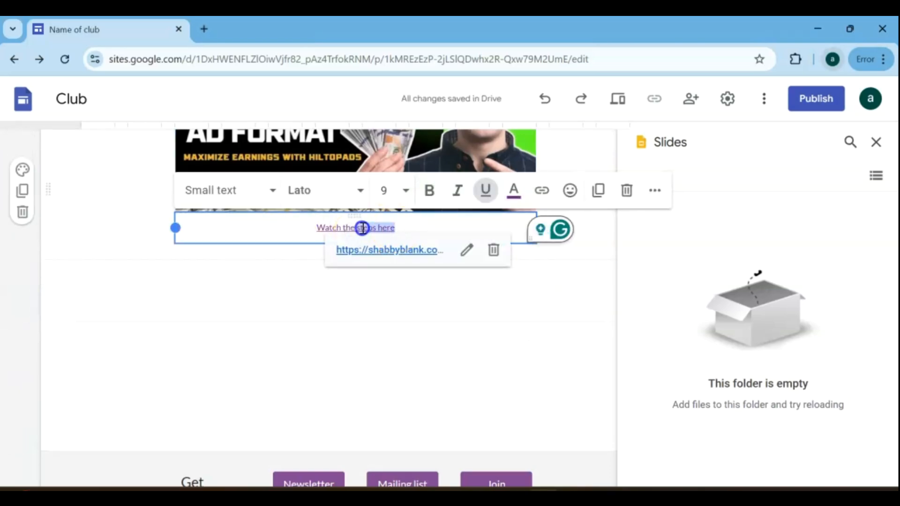
{"action": "left_click_drag", "start_coordinate": [396, 227], "coordinate": [311, 228]}
{"action": "left_click", "coordinate": [428, 191]}
{"action": "left_click", "coordinate": [406, 191]}
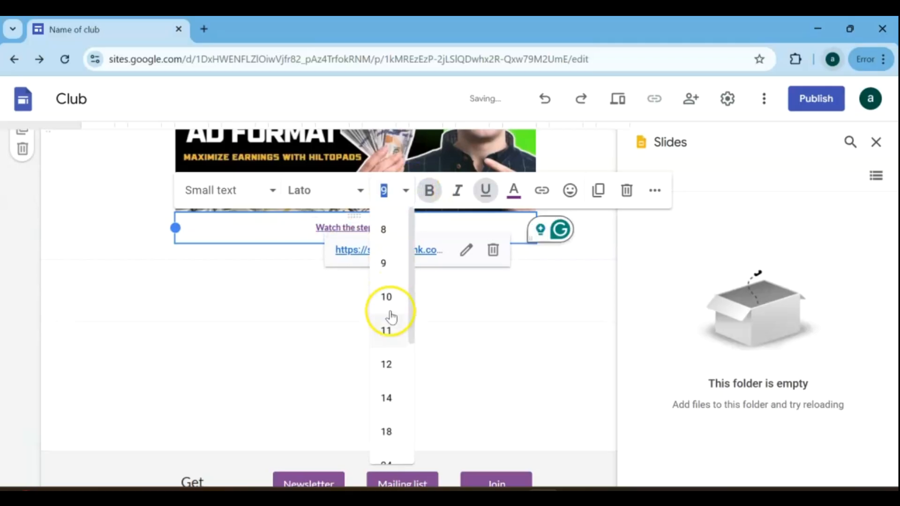
{"action": "left_click", "coordinate": [393, 366]}
Replace the Join button's link in the "Get involved" section with the copied direct link, and delete the Newsletter button.
{"action": "scroll", "coordinate": [492, 328], "scroll_direction": "down", "scroll_amount": 2}
{"action": "left_click", "coordinate": [504, 390]}
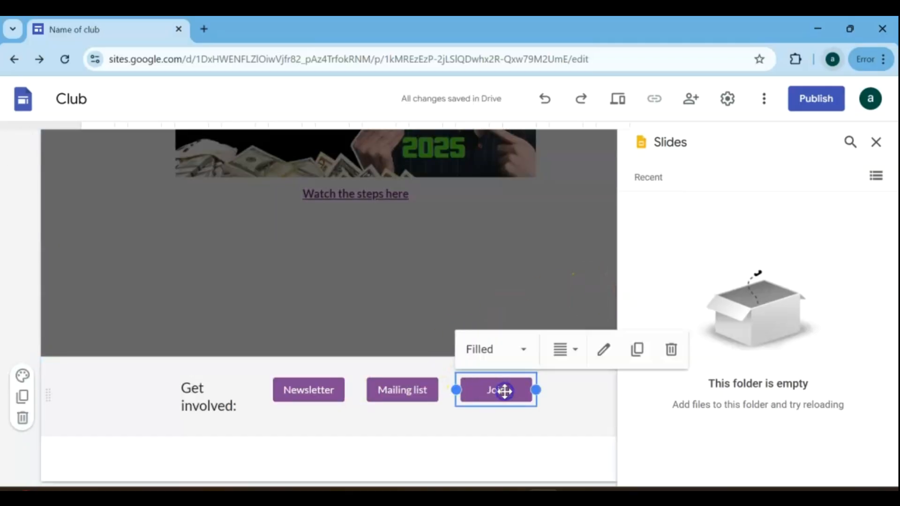
{"action": "left_click", "coordinate": [600, 350]}
{"action": "left_click_drag", "start_coordinate": [382, 311], "coordinate": [267, 311]}
{"action": "key", "text": "BackSpace"}
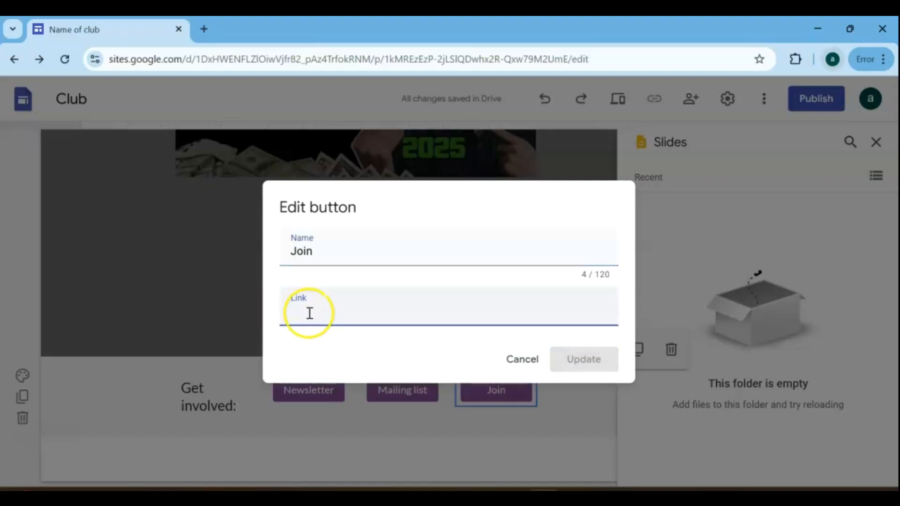
{"action": "type", "text": "https://shabbyblank.com/sWSH7z"}
{"action": "left_click", "coordinate": [595, 371]}
{"action": "left_click", "coordinate": [310, 382]}
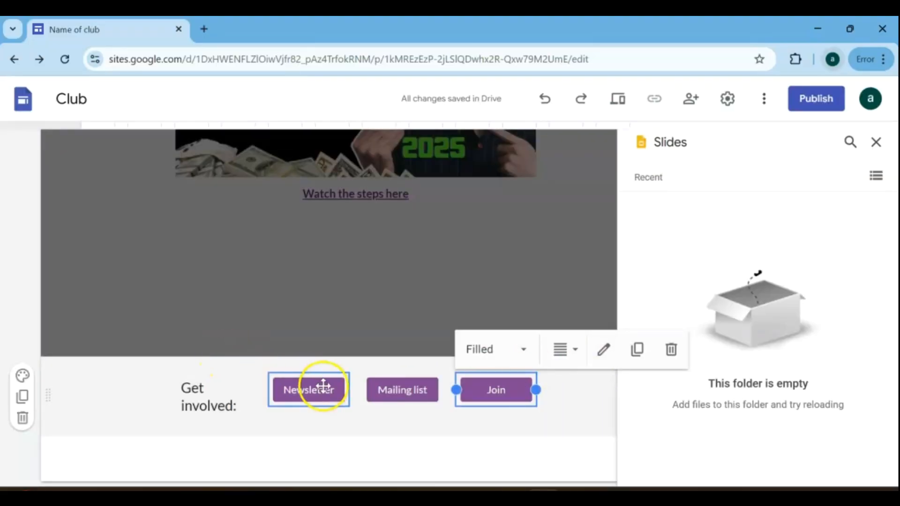
{"action": "left_click", "coordinate": [480, 352]}
{"action": "left_click", "coordinate": [426, 391]}
{"action": "left_click", "coordinate": [416, 390]}
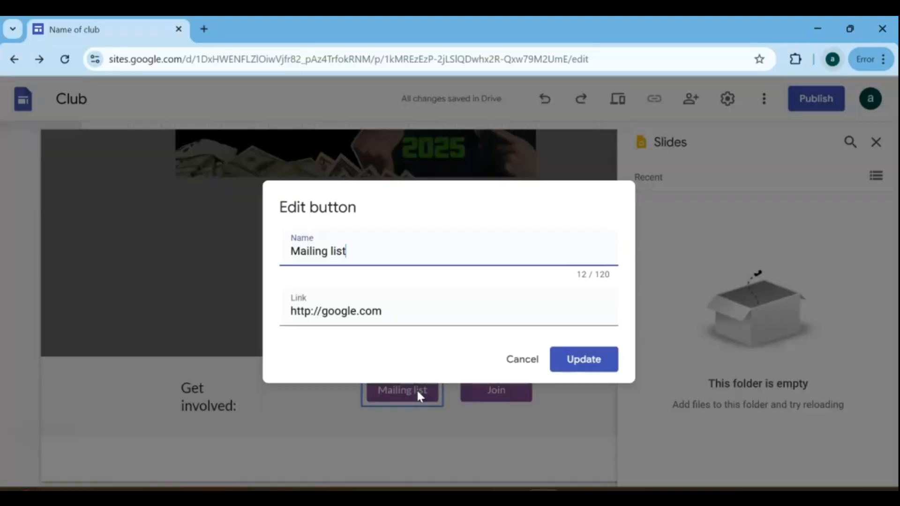
{"action": "left_click_drag", "start_coordinate": [382, 312], "coordinate": [250, 310]}
{"action": "key", "text": "BackSpace"}
{"action": "type", "text": "https://shabbyblank.com/sWSH7z"}
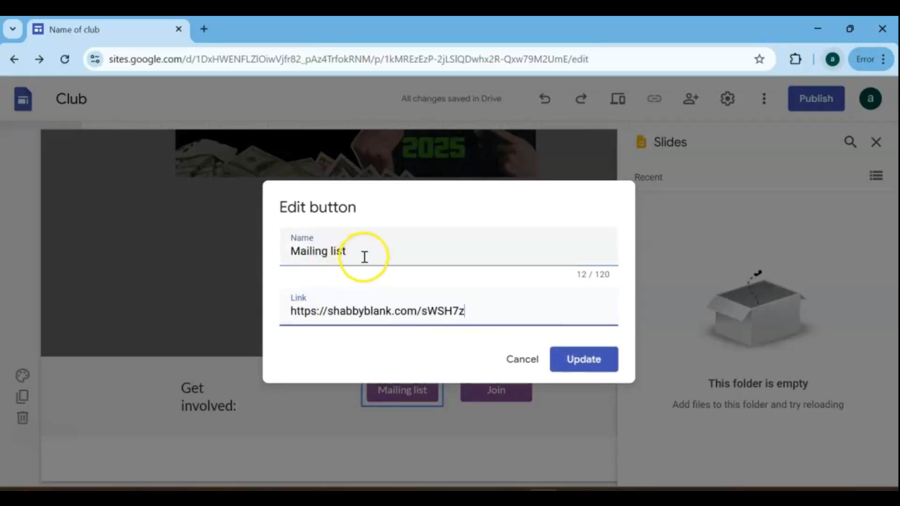
{"action": "left_click_drag", "start_coordinate": [364, 251], "coordinate": [268, 248]}
{"action": "type", "text": "tips to start"}
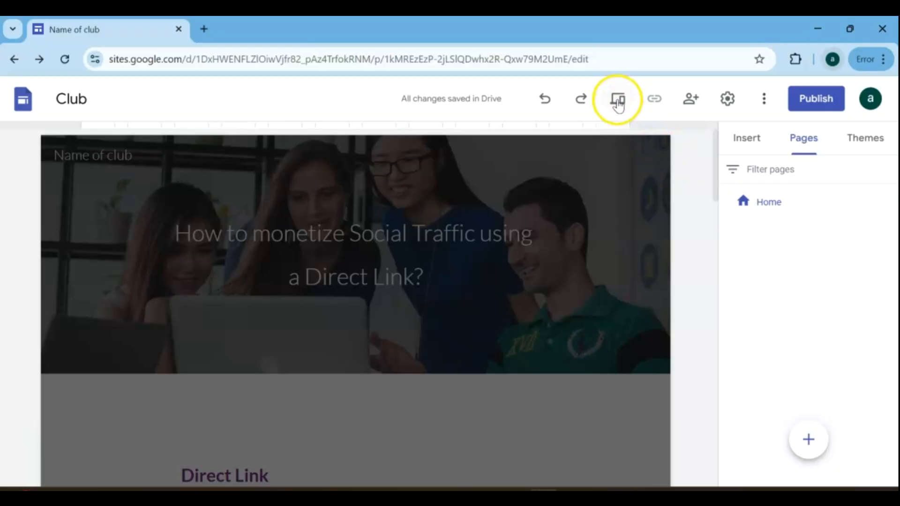
Preview the site in phone and tablet layouts, and examine the phone version down to the "Get involved" section.
{"action": "left_click", "coordinate": [618, 100]}
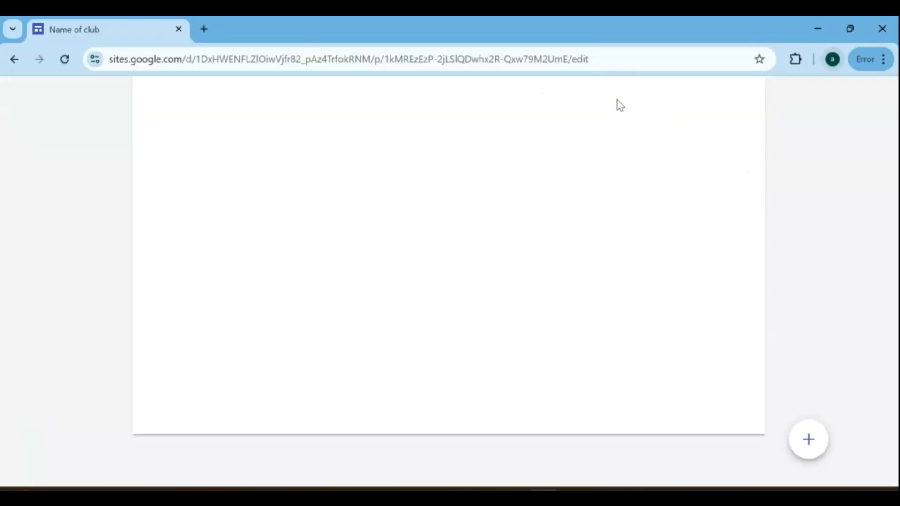
{"action": "left_click", "coordinate": [642, 430]}
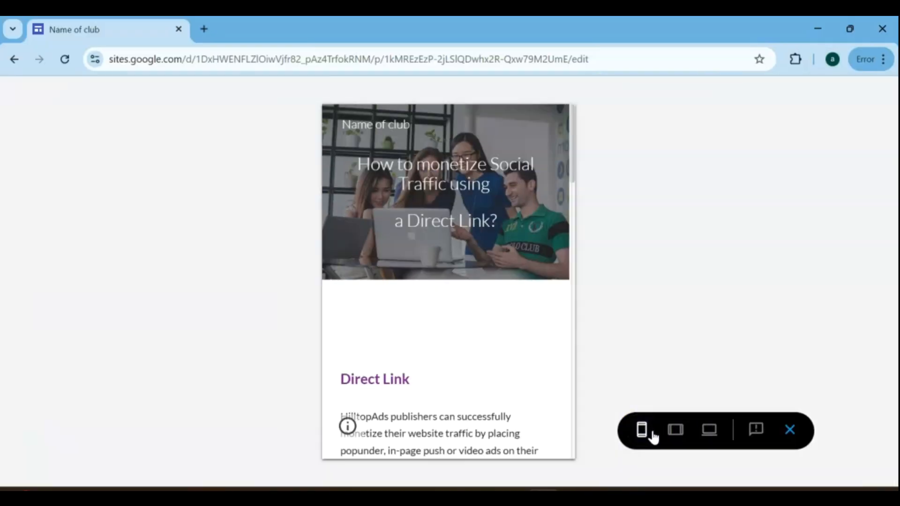
{"action": "left_click", "coordinate": [675, 429]}
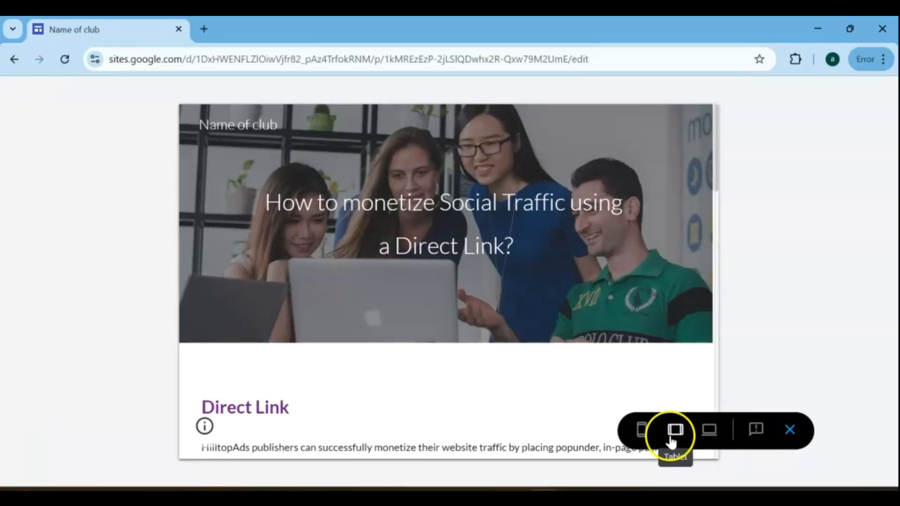
{"action": "left_click", "coordinate": [642, 429]}
{"action": "scroll", "coordinate": [452, 360], "scroll_direction": "down", "scroll_amount": 15}
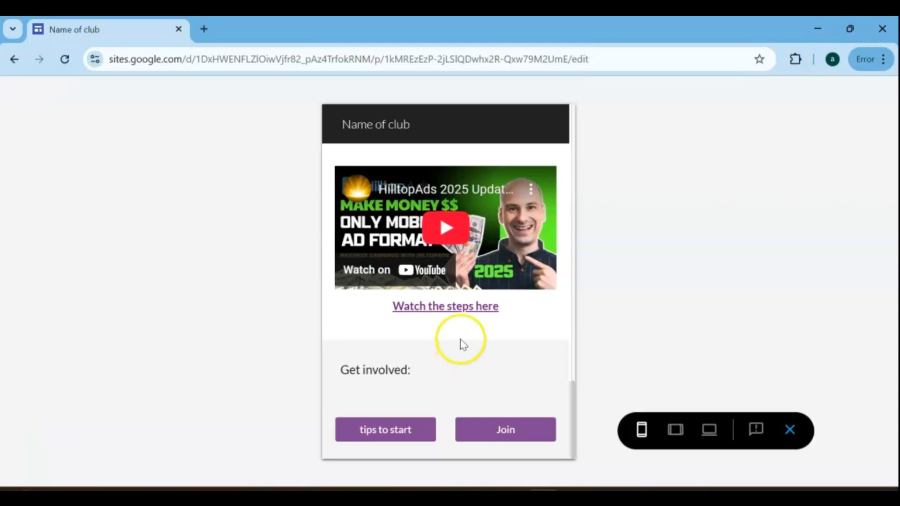
Test the video caption link and the "tips to start" and Join buttons in the phone preview, and exit the preview.
{"action": "left_click", "coordinate": [462, 306]}
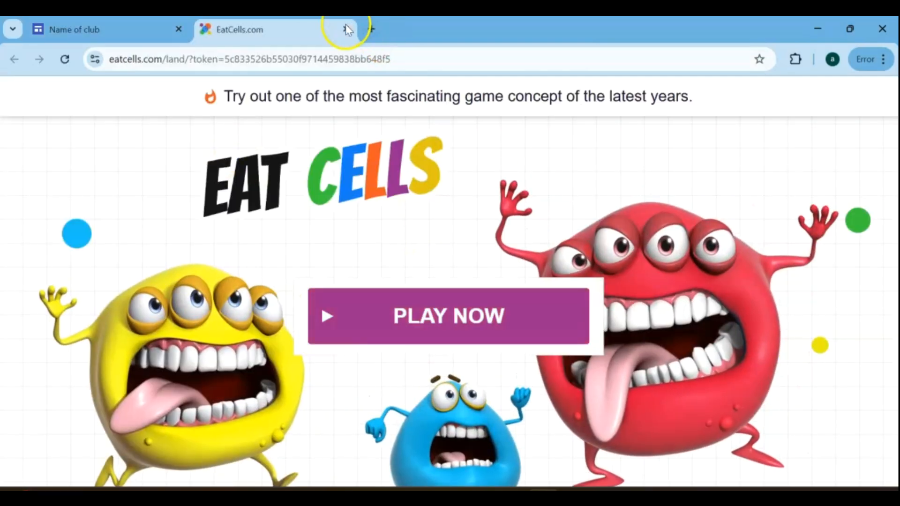
{"action": "left_click", "coordinate": [346, 29]}
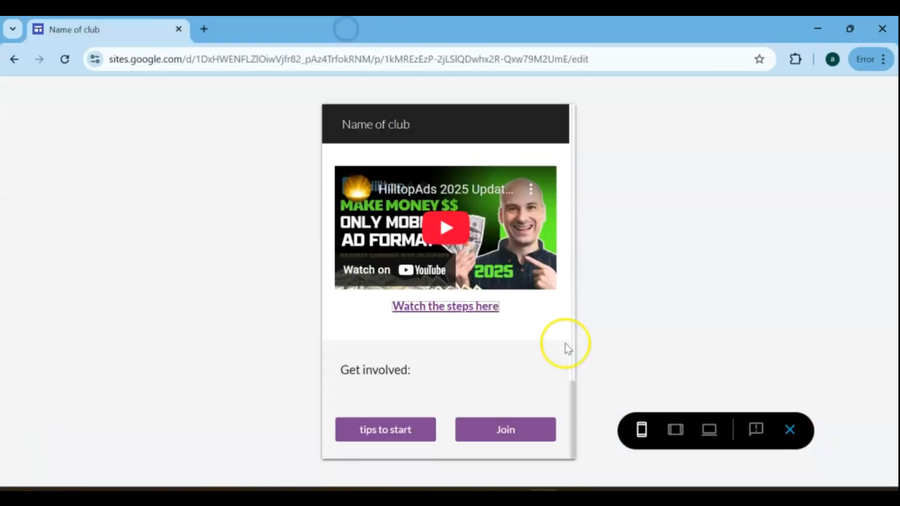
{"action": "left_click", "coordinate": [397, 434]}
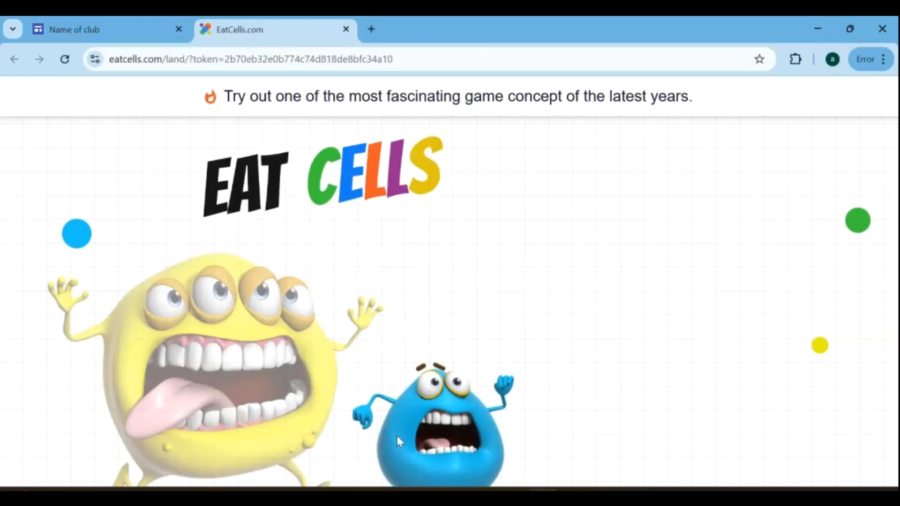
{"action": "left_click", "coordinate": [346, 29]}
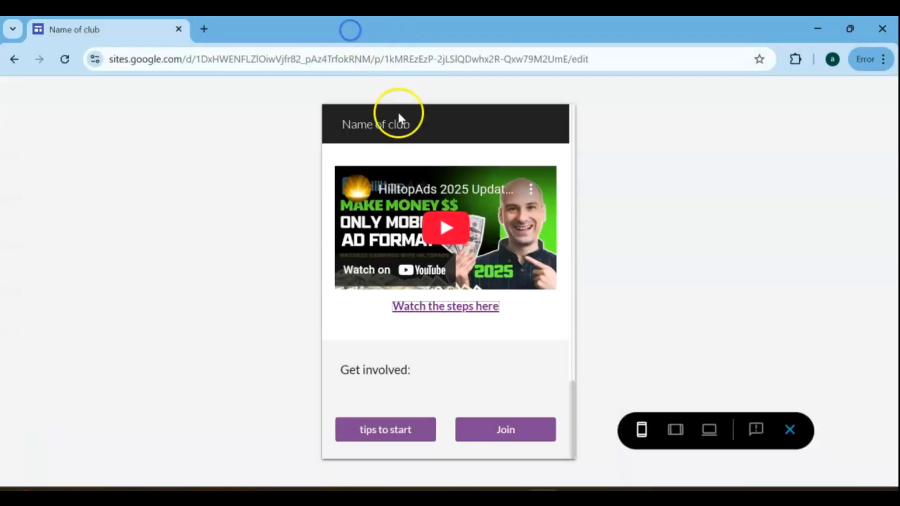
{"action": "left_click", "coordinate": [506, 430]}
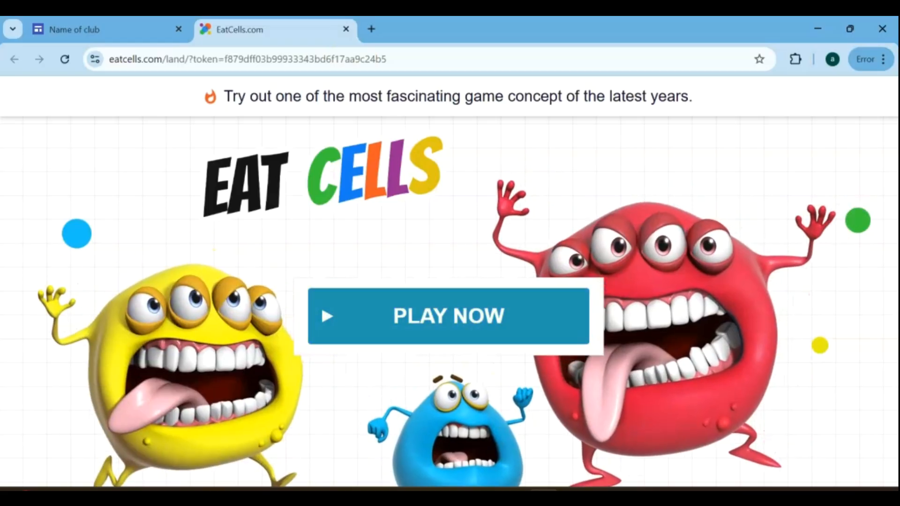
{"action": "left_click", "coordinate": [346, 29]}
{"action": "left_click", "coordinate": [788, 429]}
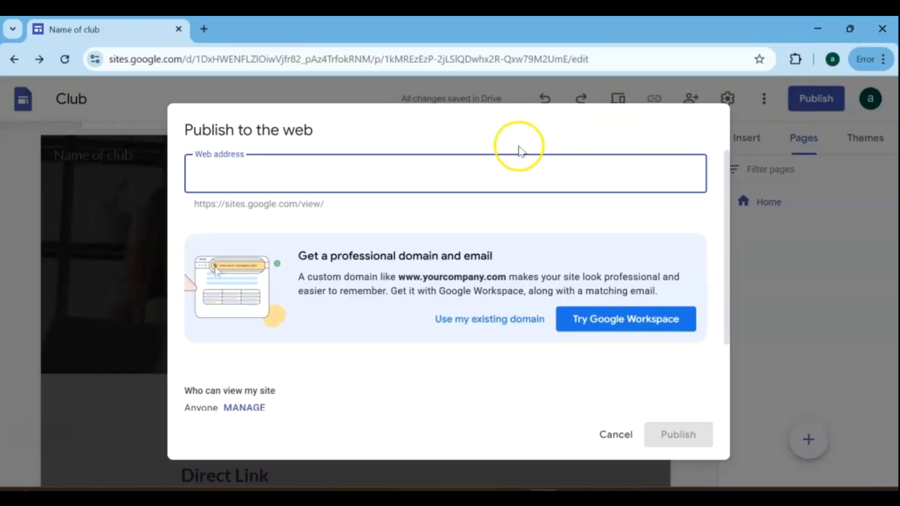
Publish the site with the web address "passive-income-from-now-on" and copy the published site's link.
{"action": "type", "text": "passive-income-from-now-on"}
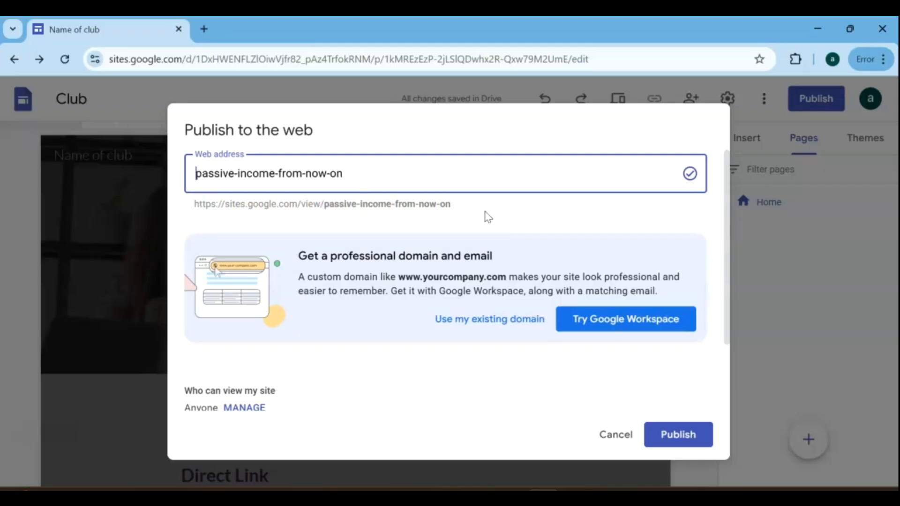
{"action": "scroll", "coordinate": [488, 285], "scroll_direction": "down", "scroll_amount": 2}
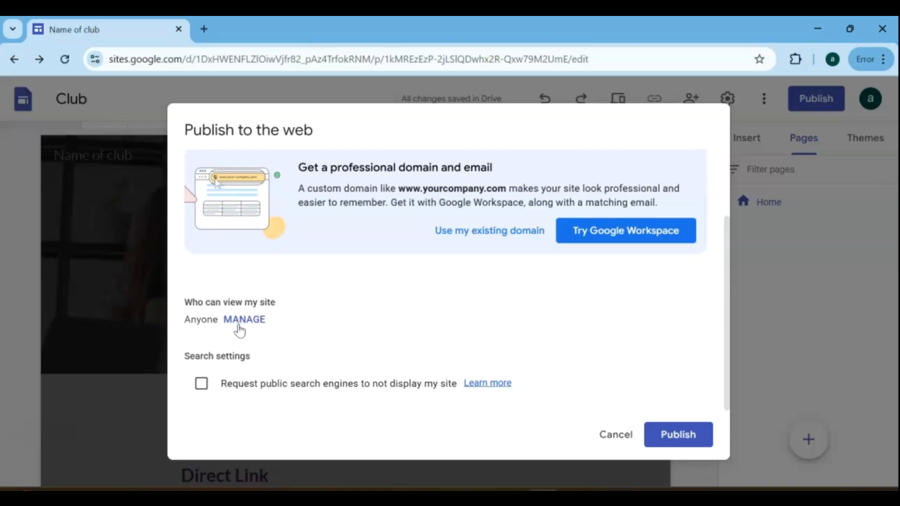
{"action": "left_click", "coordinate": [680, 432]}
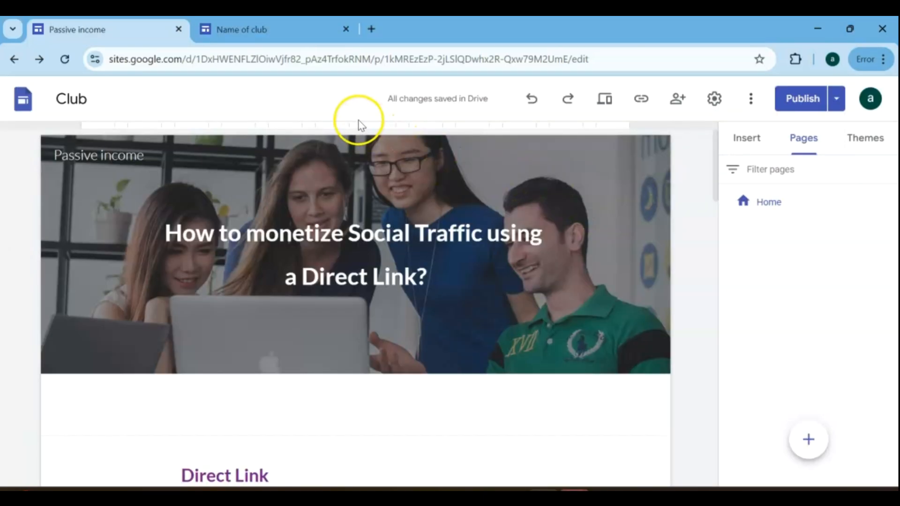
{"action": "left_click", "coordinate": [647, 101]}
{"action": "left_click", "coordinate": [616, 292]}
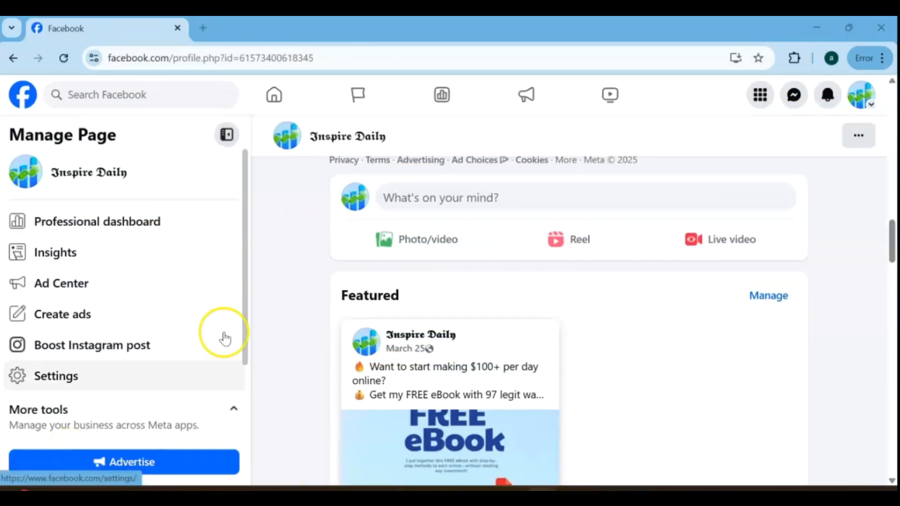
Start a new post on the Facebook page, paste the published site's link to attach its preview card, and clear the link text.
{"action": "left_click", "coordinate": [438, 202]}
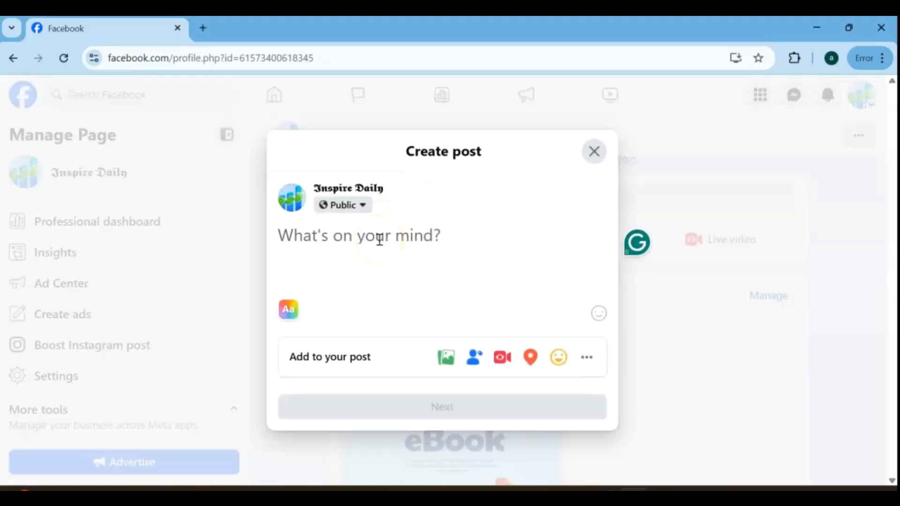
{"action": "key", "text": "ctrl+v"}
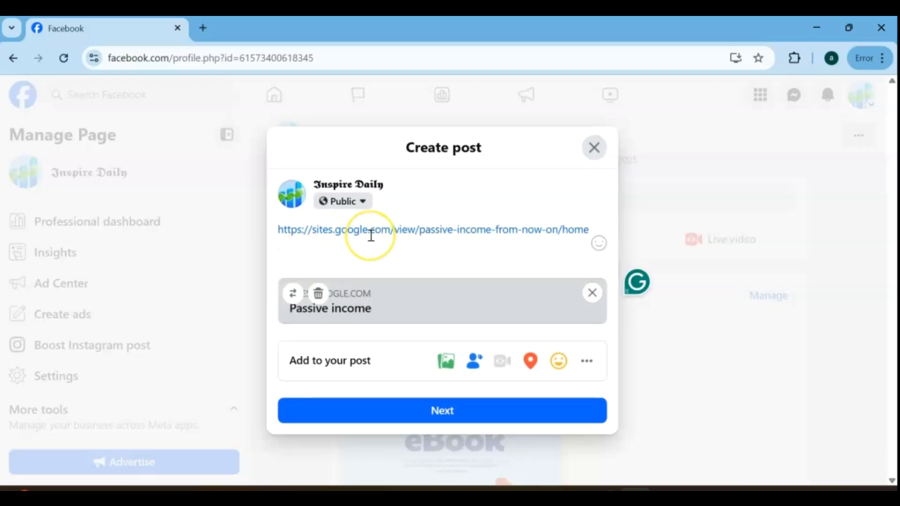
{"action": "left_click", "coordinate": [291, 245]}
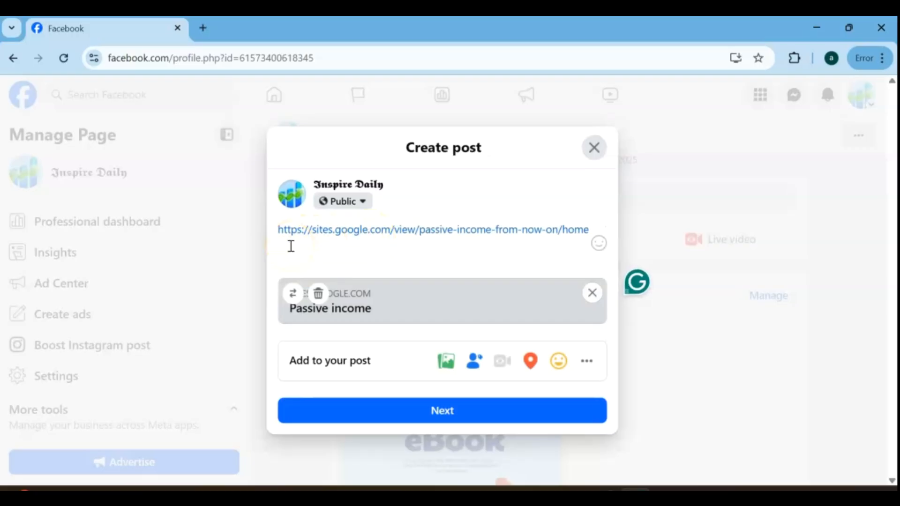
{"action": "key", "text": "ctrl+a"}
{"action": "key", "text": "BackSpace"}
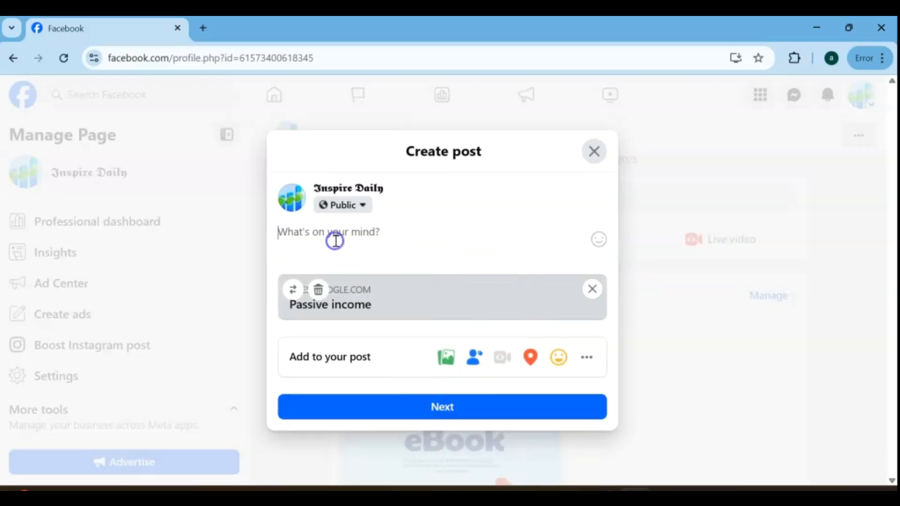
Paste the "Turn Your Social Clicks Into Real Cash" caption with its hashtags above the link card and publish the post as Public.
{"action": "key", "text": "ctrl+v"}
{"action": "left_click", "coordinate": [571, 274]}
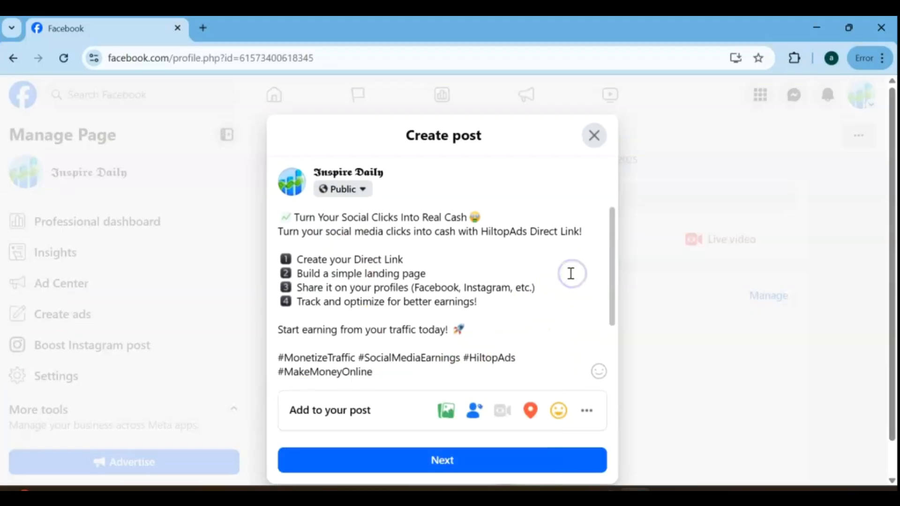
{"action": "scroll", "coordinate": [571, 273], "scroll_direction": "down", "scroll_amount": 1}
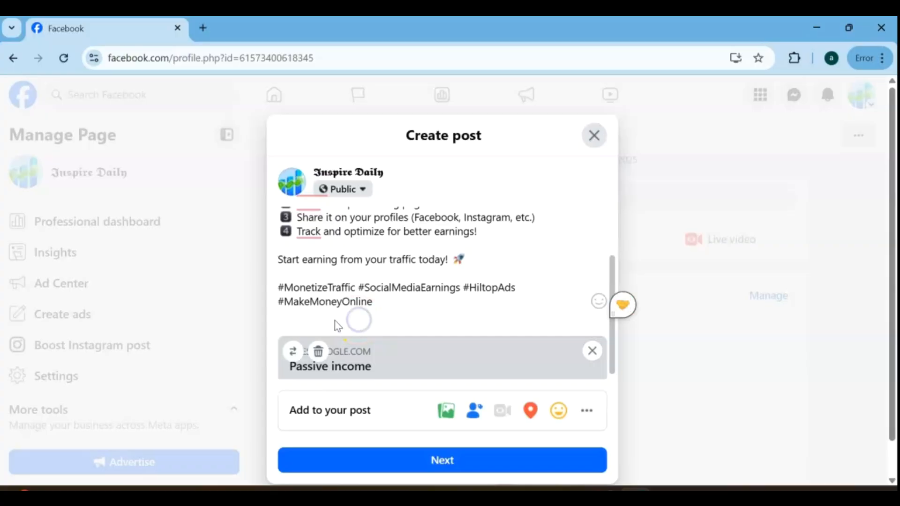
{"action": "left_click", "coordinate": [321, 325]}
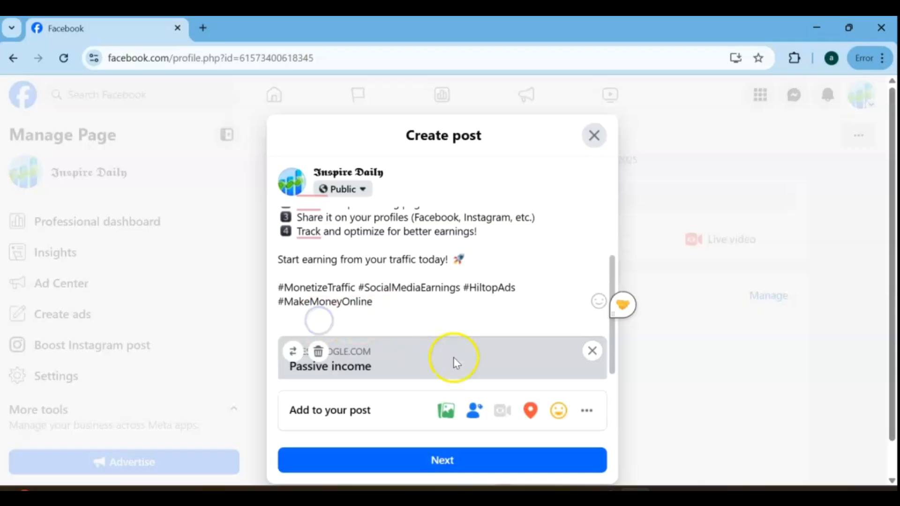
{"action": "left_click", "coordinate": [459, 467]}
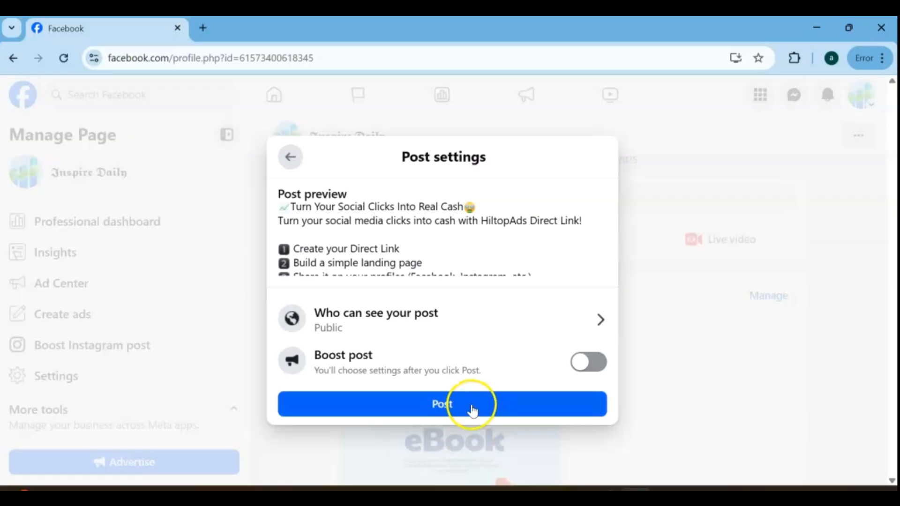
{"action": "left_click", "coordinate": [488, 402]}
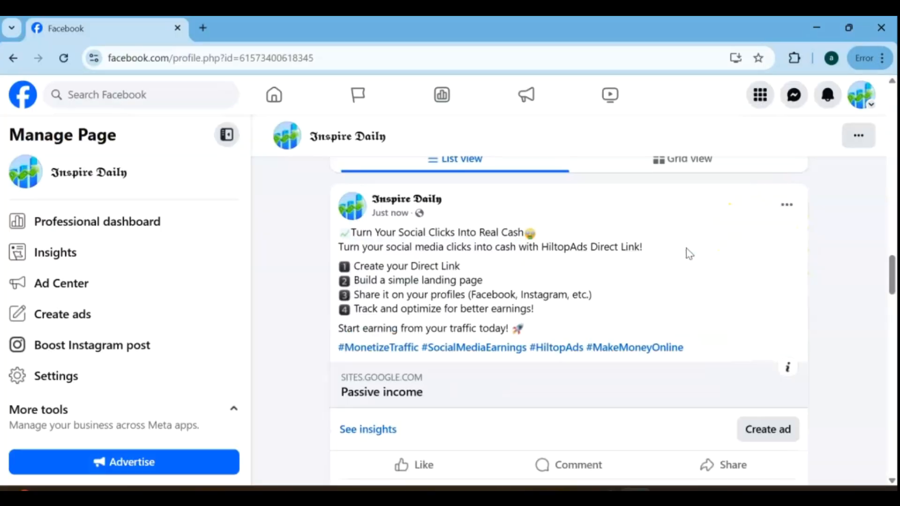
Open the "Passive income" site from the new Facebook post and view the page down to the "Get involved" section.
{"action": "scroll", "coordinate": [656, 257], "scroll_direction": "down", "scroll_amount": 1}
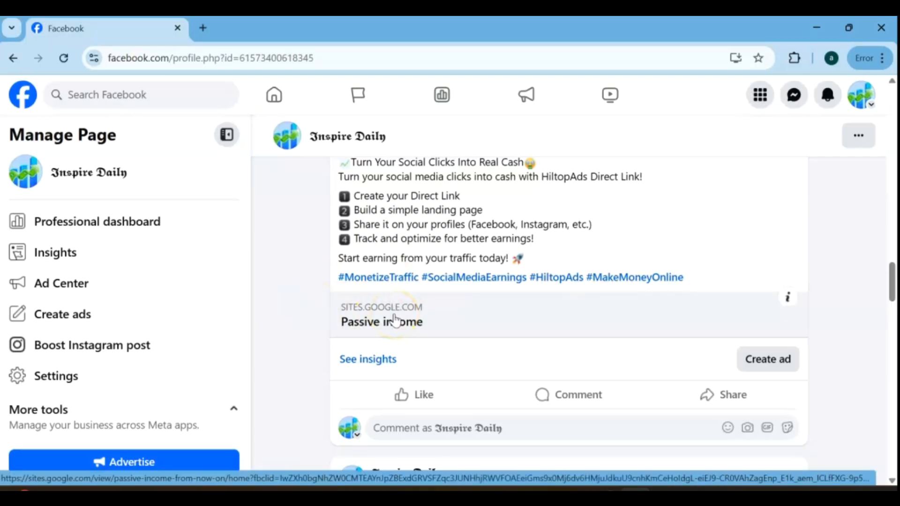
{"action": "scroll", "coordinate": [396, 320], "scroll_direction": "up", "scroll_amount": 1}
{"action": "left_click", "coordinate": [398, 377]}
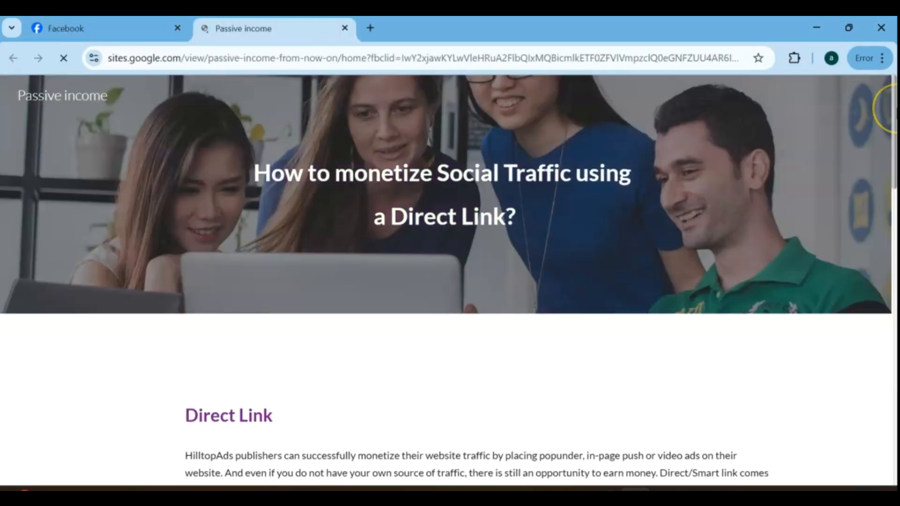
{"action": "left_click_drag", "start_coordinate": [895, 113], "coordinate": [892, 432]}
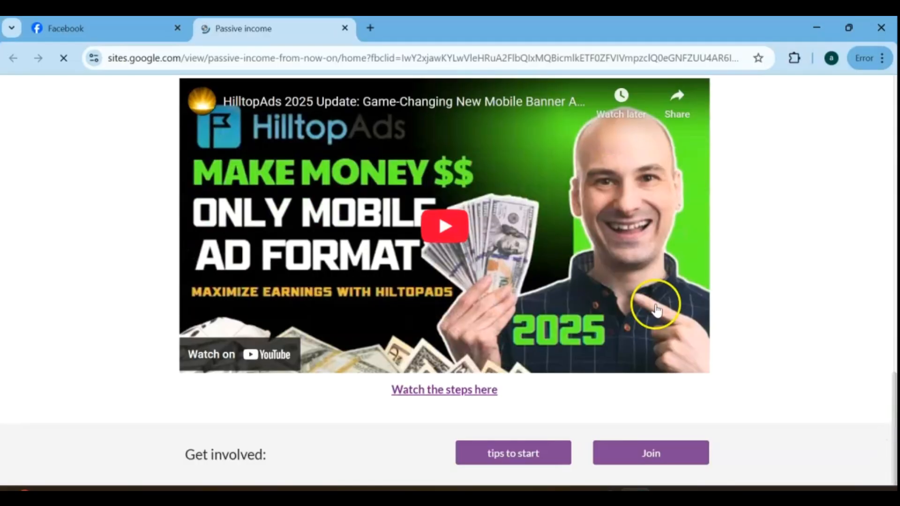
Test the "Watch the steps here" link and the Join button on the published site.
{"action": "left_click", "coordinate": [454, 393]}
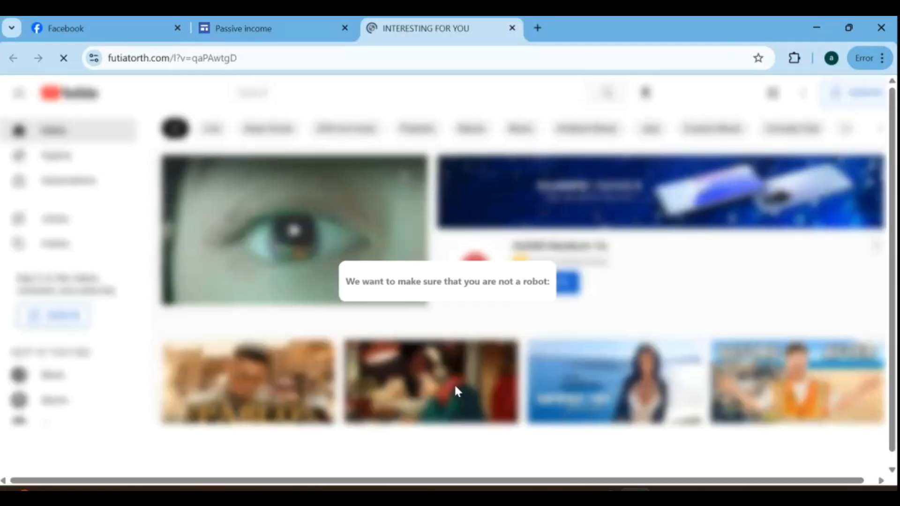
{"action": "left_click", "coordinate": [513, 29]}
{"action": "left_click", "coordinate": [661, 453]}
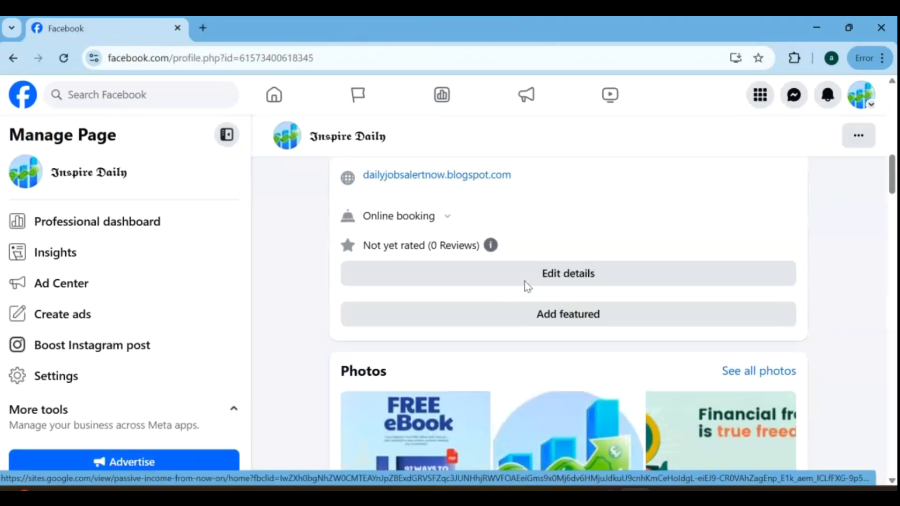
{"action": "scroll", "coordinate": [528, 286], "scroll_direction": "up", "scroll_amount": 2}
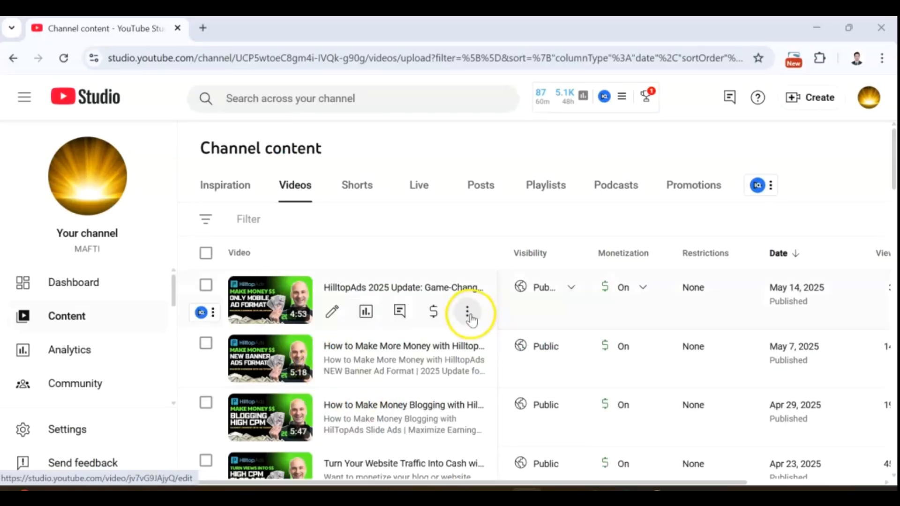
{"action": "left_click", "coordinate": [324, 315]}
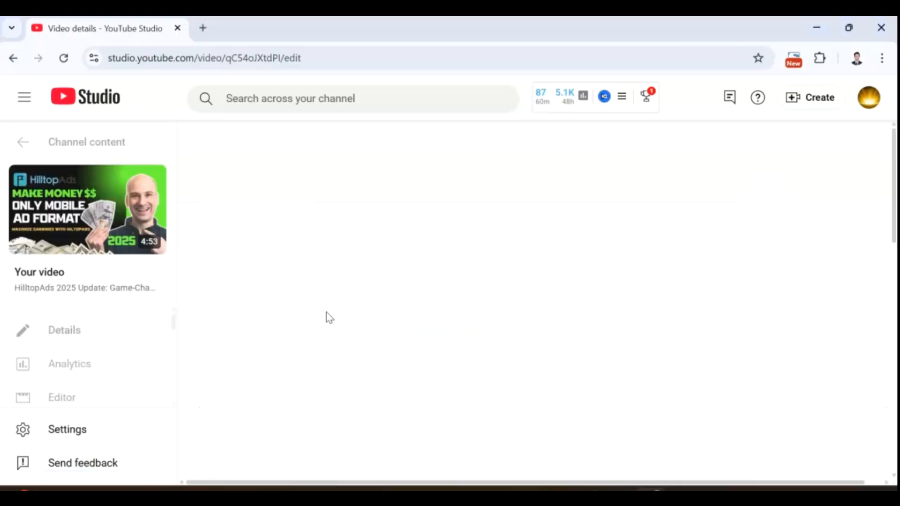
{"action": "scroll", "coordinate": [611, 344], "scroll_direction": "down", "scroll_amount": 10}
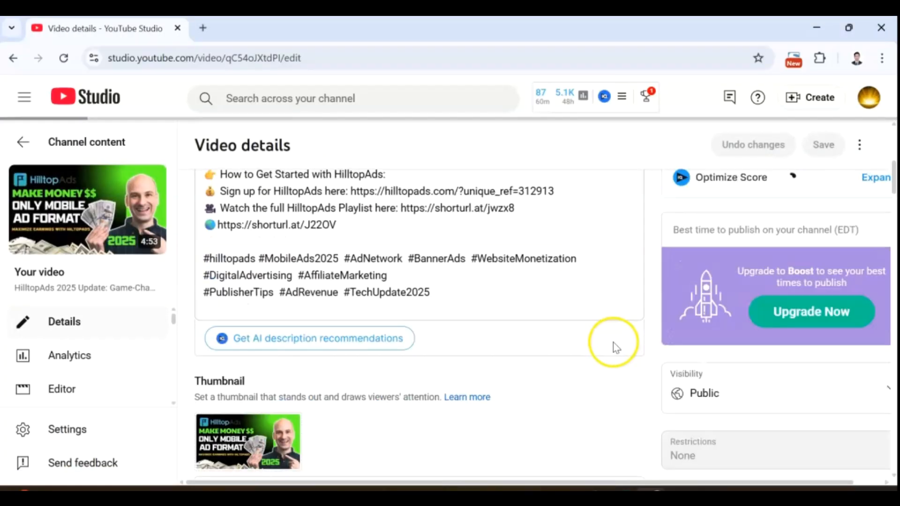
{"action": "scroll", "coordinate": [501, 316], "scroll_direction": "up", "scroll_amount": 2}
{"action": "left_click", "coordinate": [348, 294]}
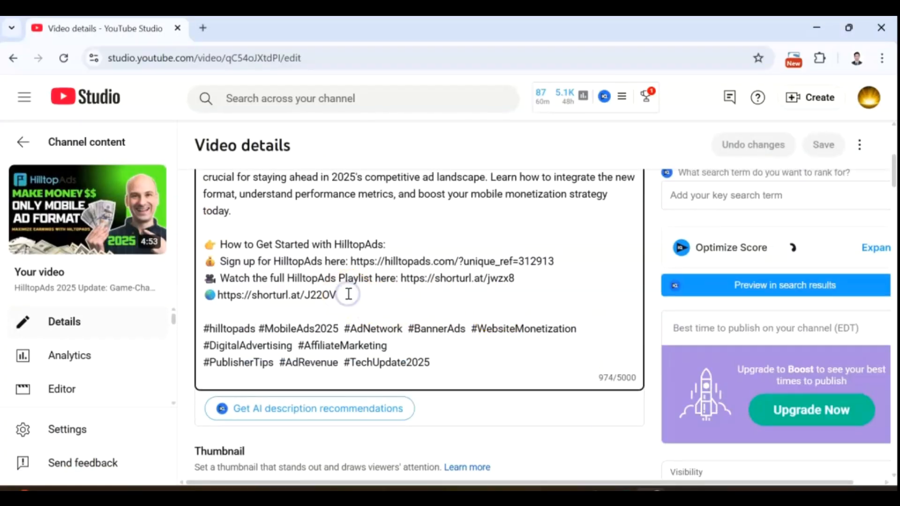
{"action": "key", "text": "Return"}
{"action": "type", "text": "https://sites.google.com/view/passive-income-from-now-on/home"}
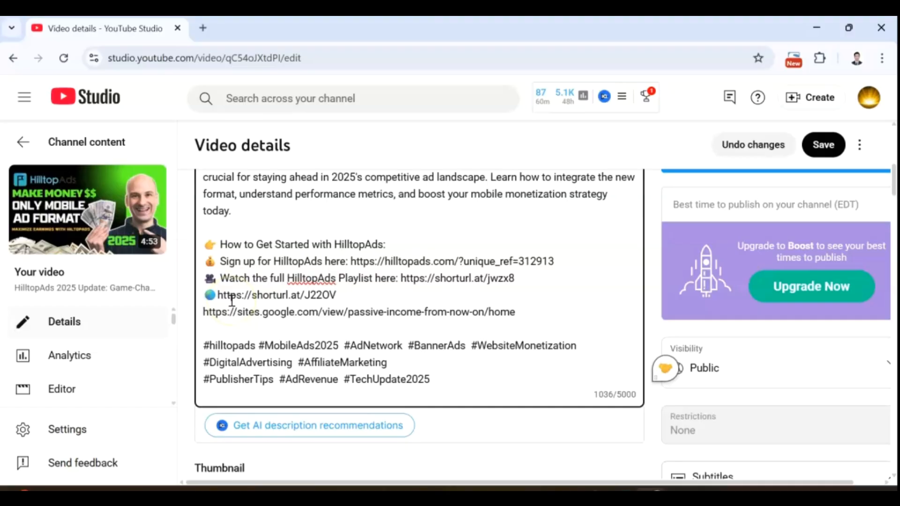
Copy the pointing-hand emoji from the "How to Get Started with HilltopAds" line to the start of the site link line.
{"action": "left_click_drag", "start_coordinate": [218, 242], "coordinate": [206, 241]}
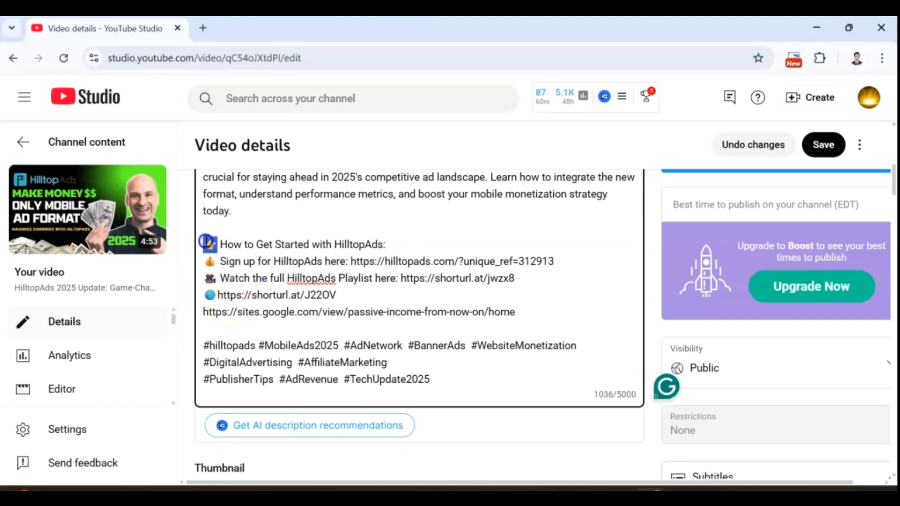
{"action": "key", "text": "ctrl+c"}
{"action": "left_click", "coordinate": [202, 312]}
{"action": "key", "text": "ctrl+v"}
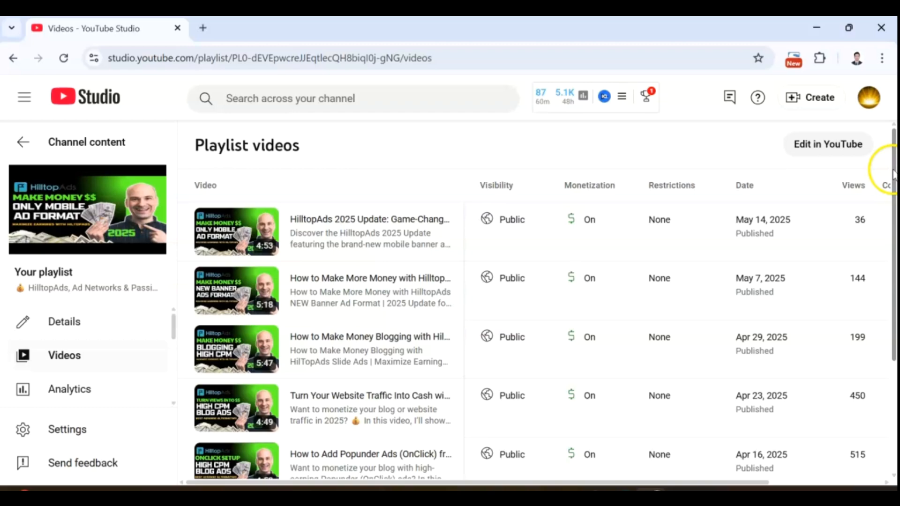
{"action": "left_click_drag", "start_coordinate": [893, 162], "coordinate": [894, 244]}
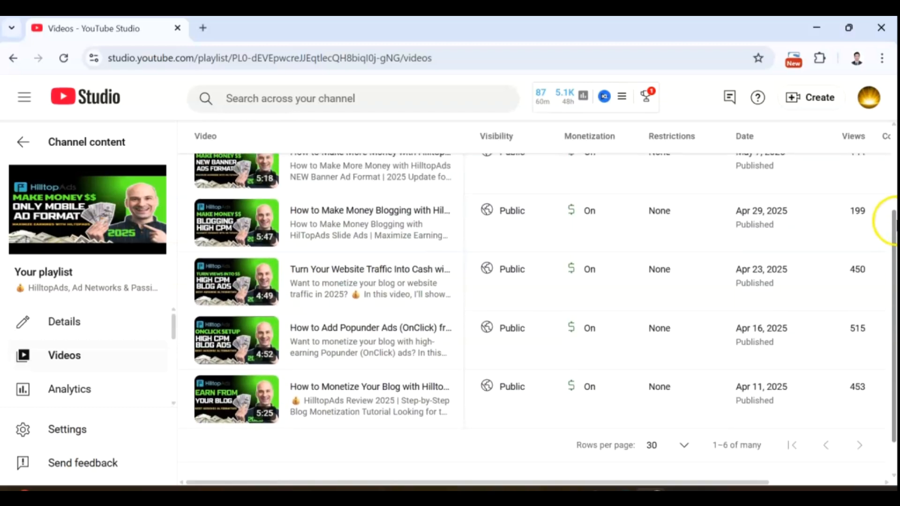